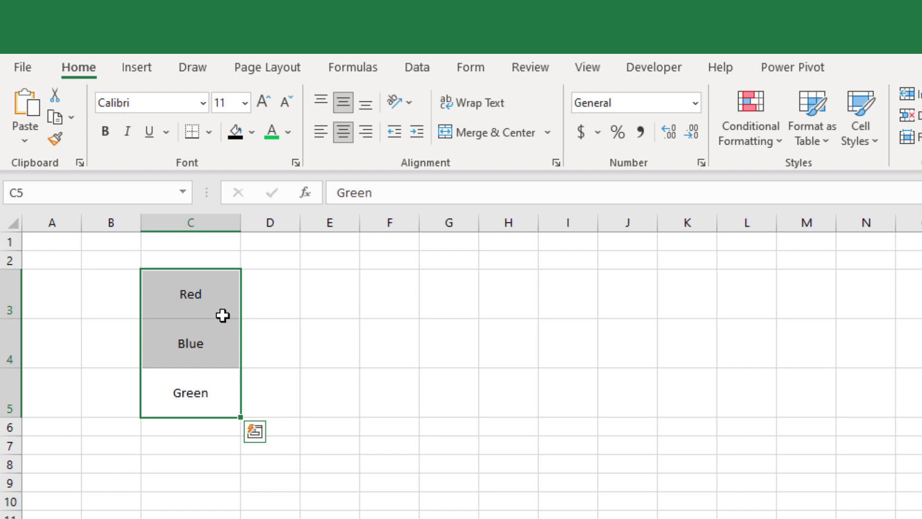
Step: Left-align the colour names in C3:C5, enlarge their font to 16 and make them bold
left_click_drag(207, 285, 213, 396)
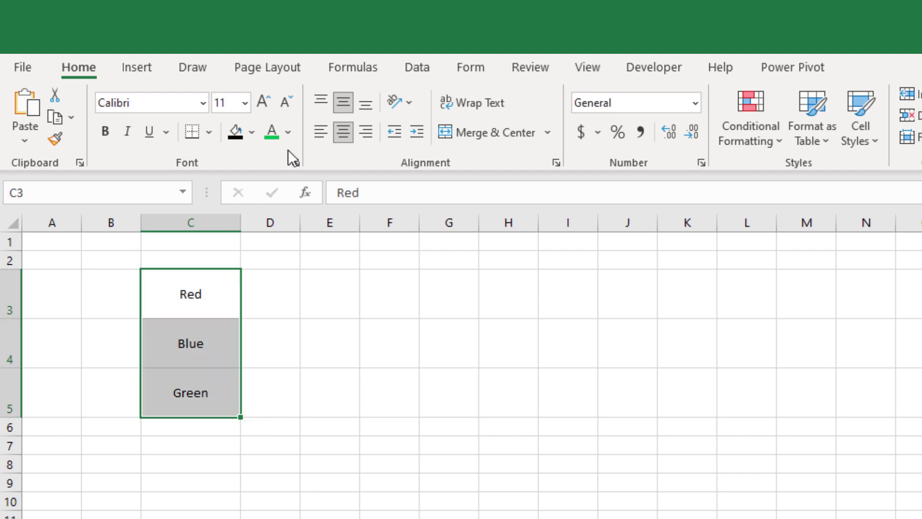
left_click(325, 130)
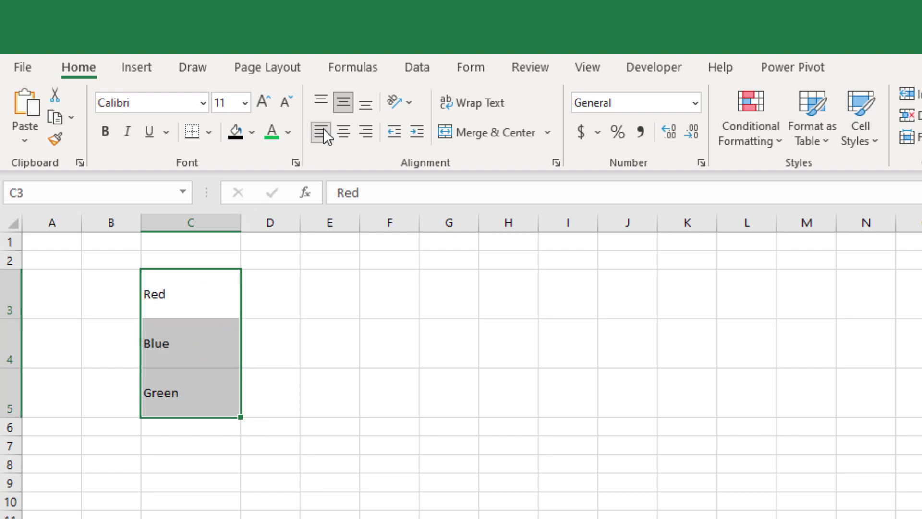
left_click(263, 103)
left_click(264, 102)
left_click(264, 103)
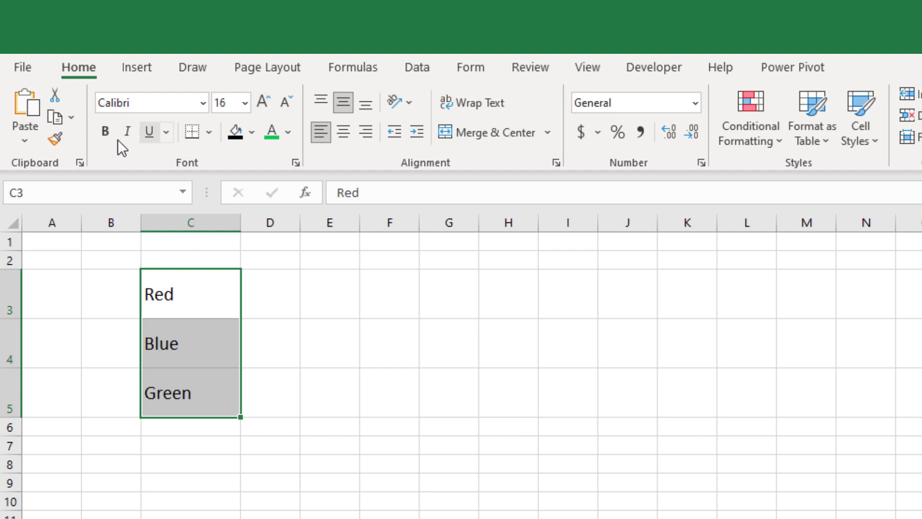
left_click(105, 132)
Step: Set the font colour of "Red" in C3 to standard red and "Blue" in C4 to standard blue
left_click(217, 309)
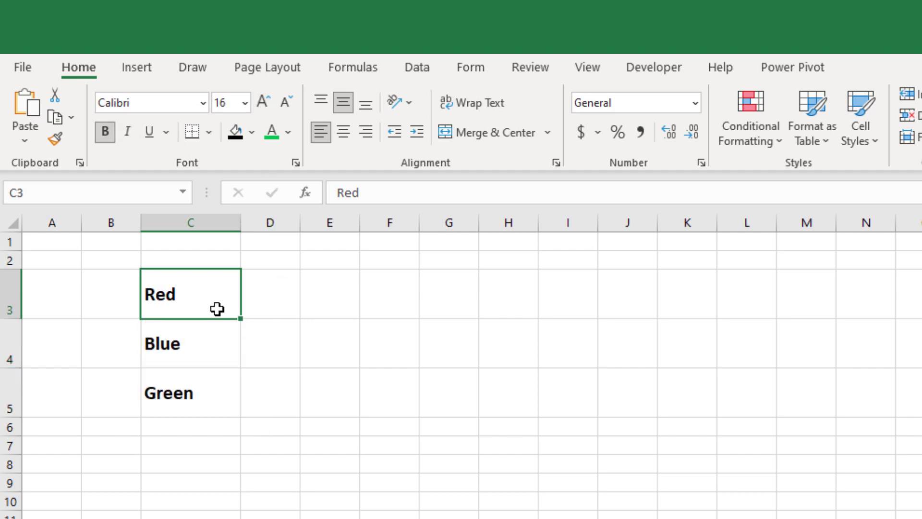
left_click(286, 131)
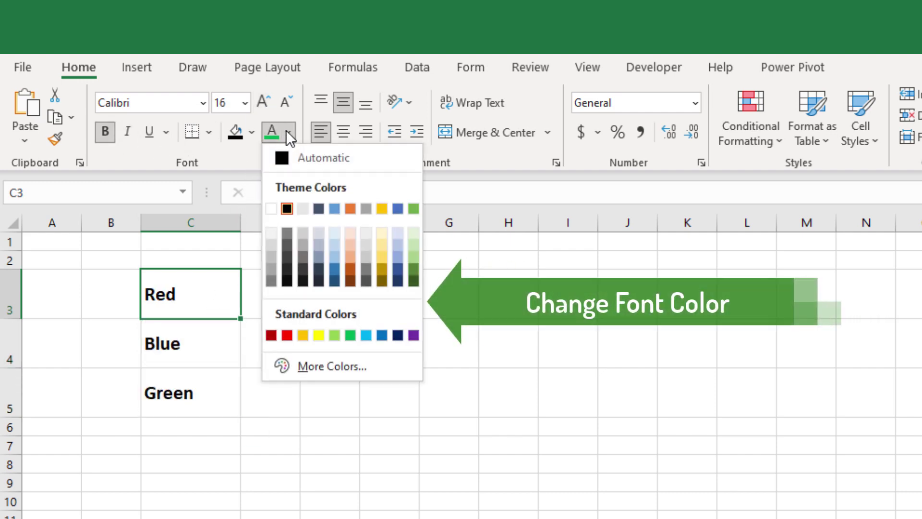
left_click(290, 336)
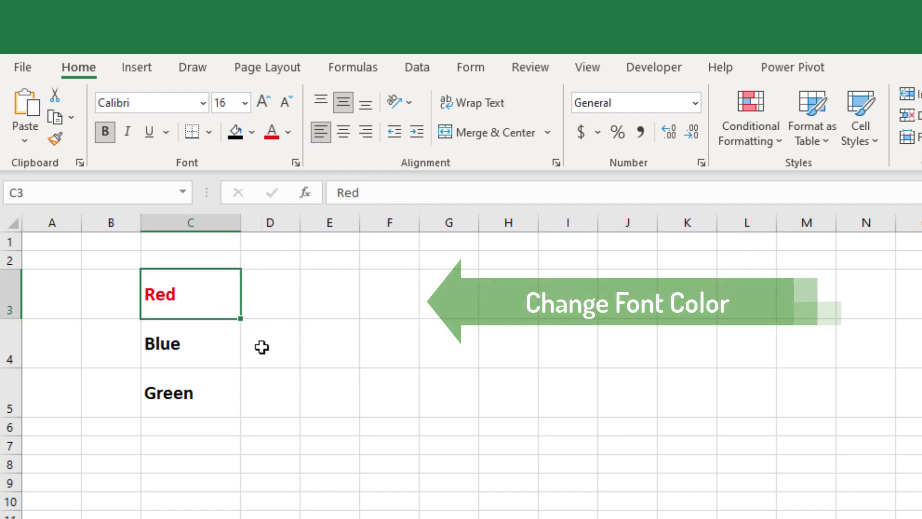
left_click(208, 346)
left_click(289, 132)
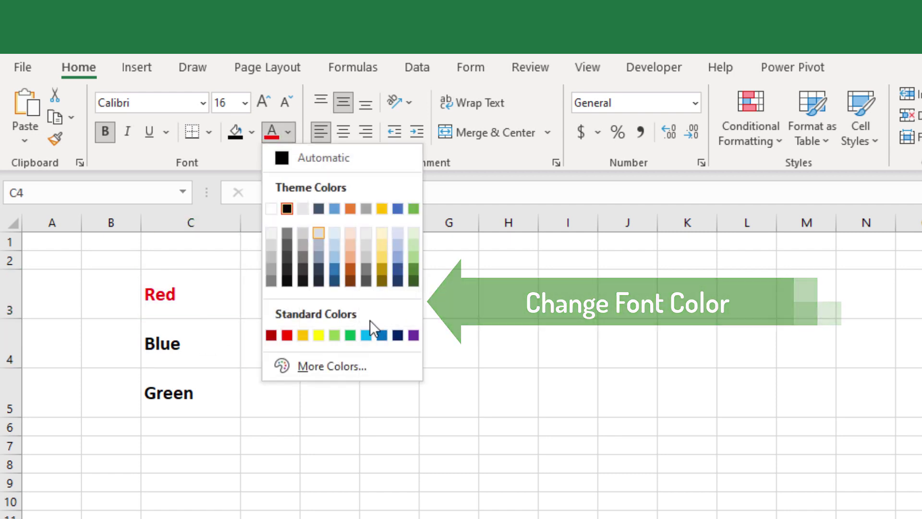
left_click(385, 336)
Step: Give "Green" in C5 a light green font colour from the extended standard colour palette
left_click(185, 393)
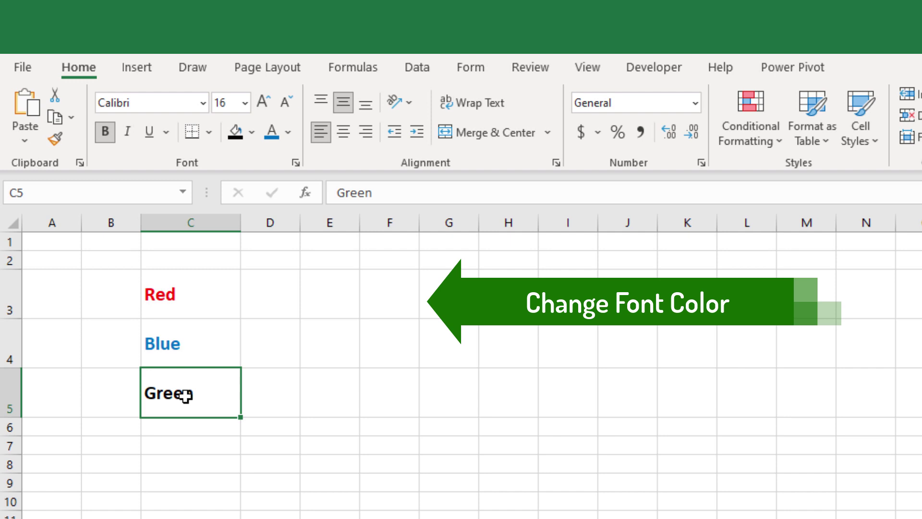
left_click(289, 131)
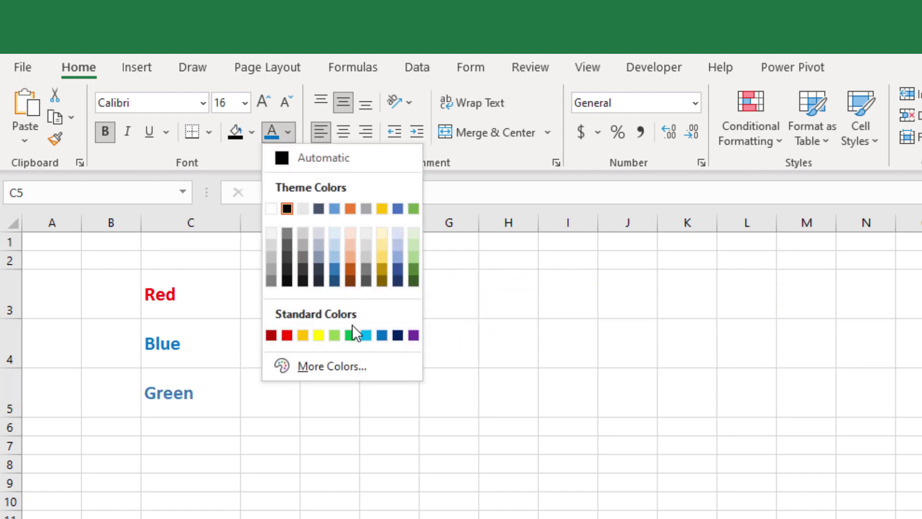
left_click(344, 365)
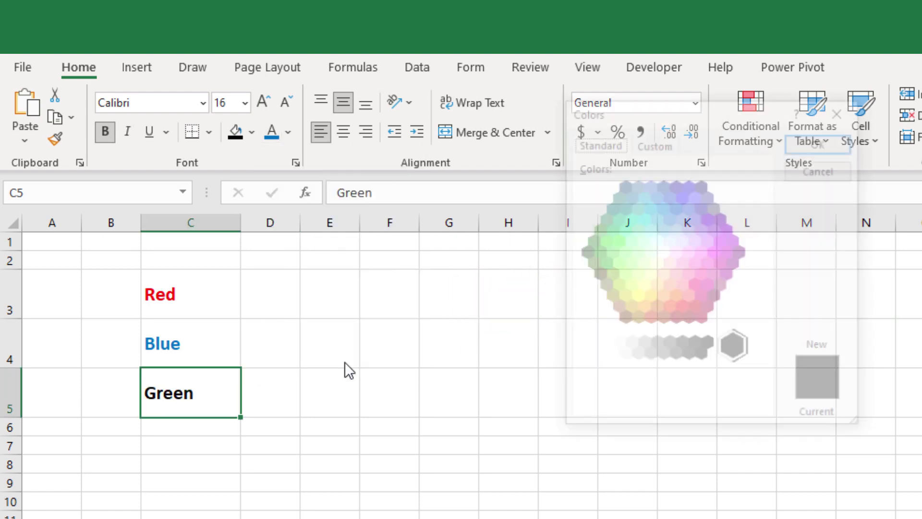
left_click(623, 253)
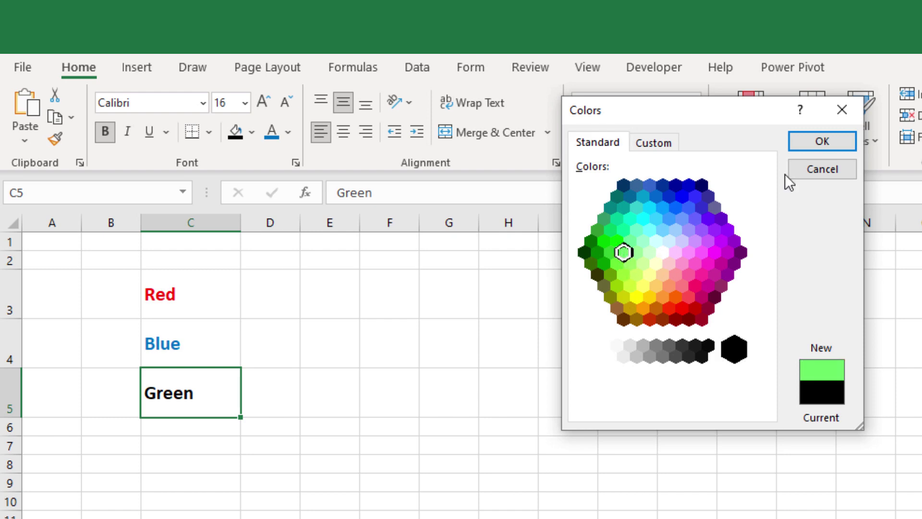
left_click(815, 139)
left_click(335, 467)
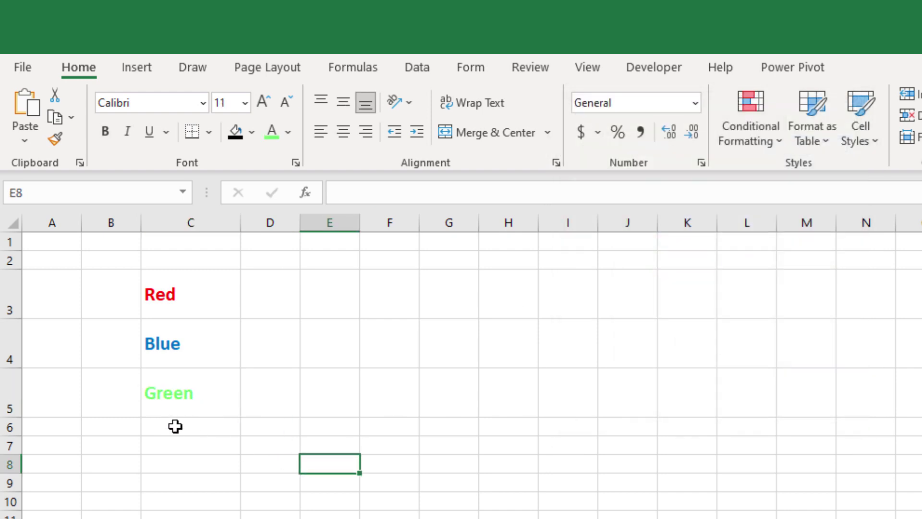
Step: Fill B3:C5 with black and widen columns B and C slightly
left_click(104, 286)
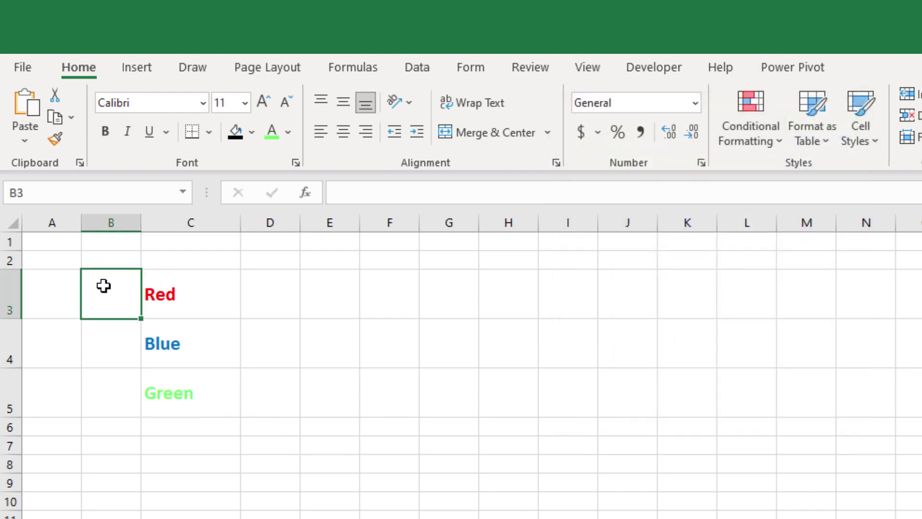
left_click_drag(104, 286, 222, 386)
left_click_drag(241, 220, 276, 219)
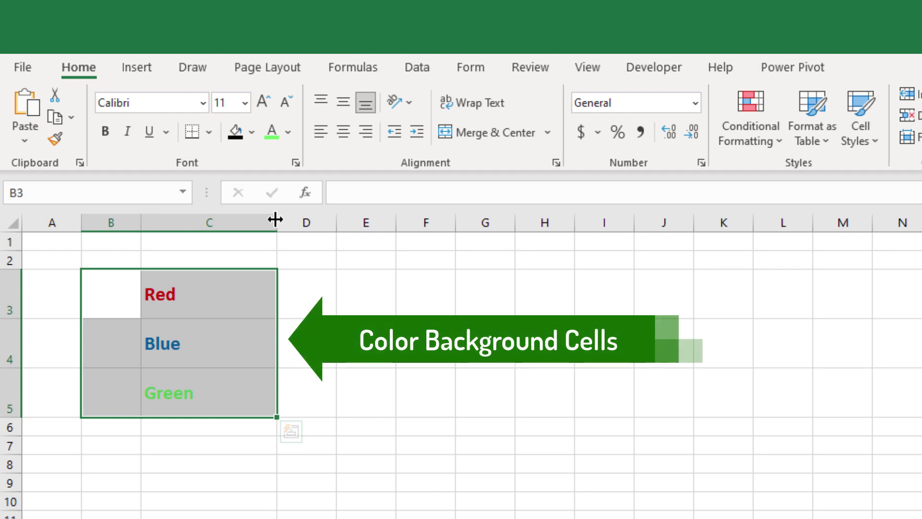
left_click(237, 139)
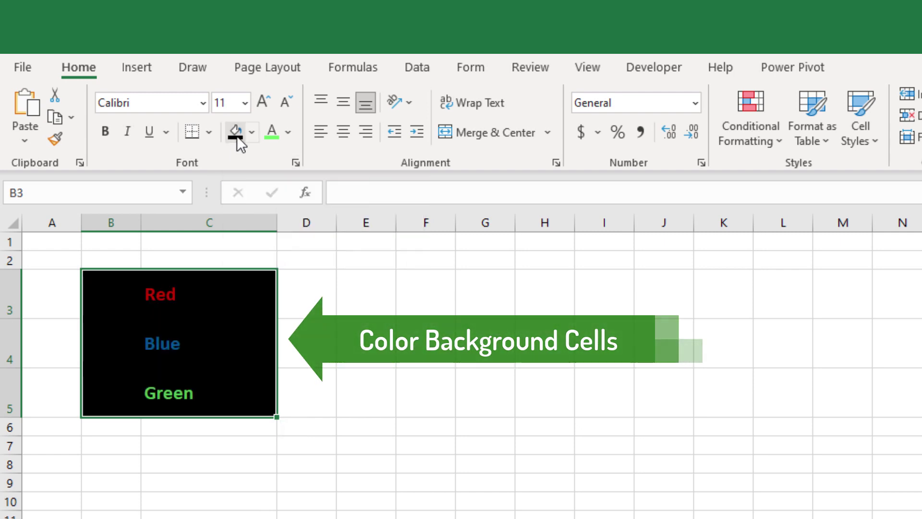
left_click(228, 450)
left_click_drag(142, 224, 153, 220)
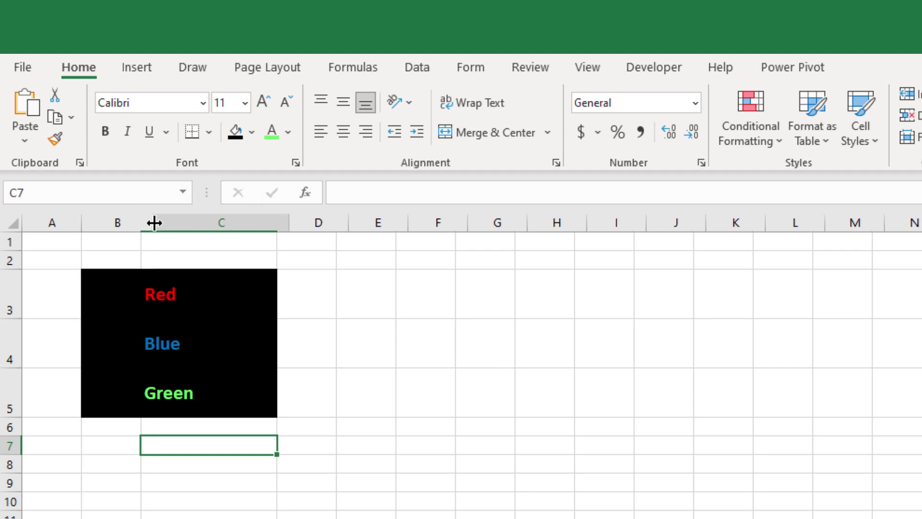
left_click(193, 466)
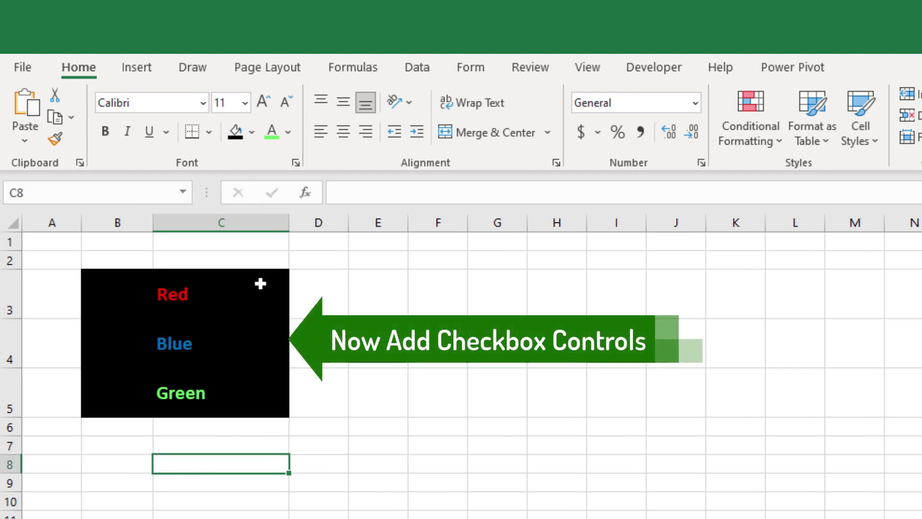
Step: Insert a form-control check box snapped to the cell edges across B3:C3
left_click(223, 297)
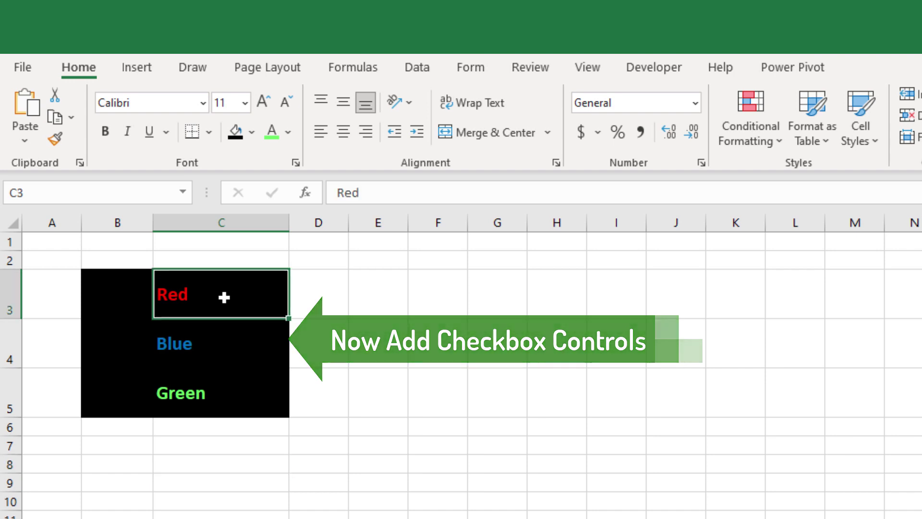
left_click(119, 299)
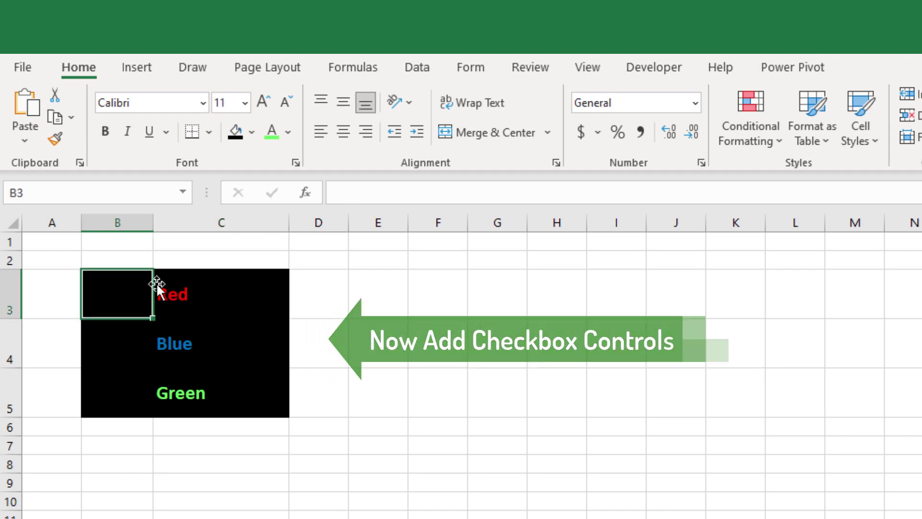
left_click(651, 73)
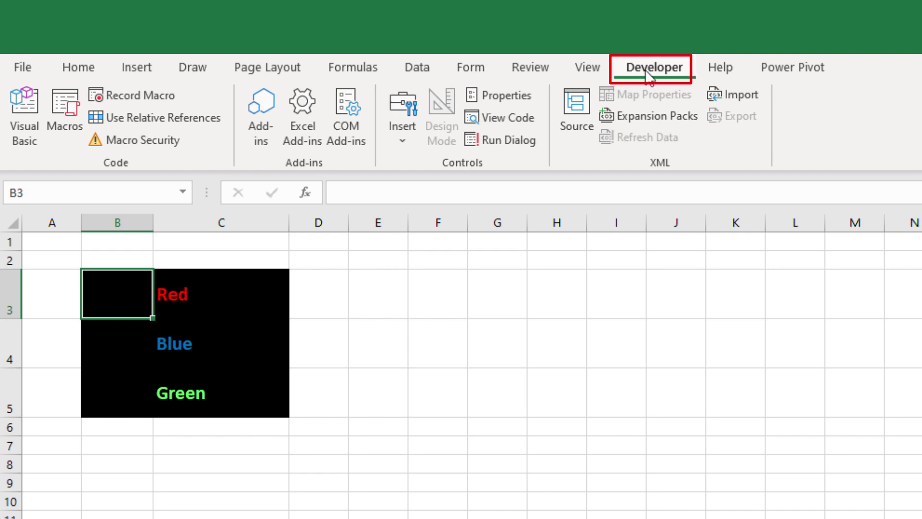
left_click(404, 139)
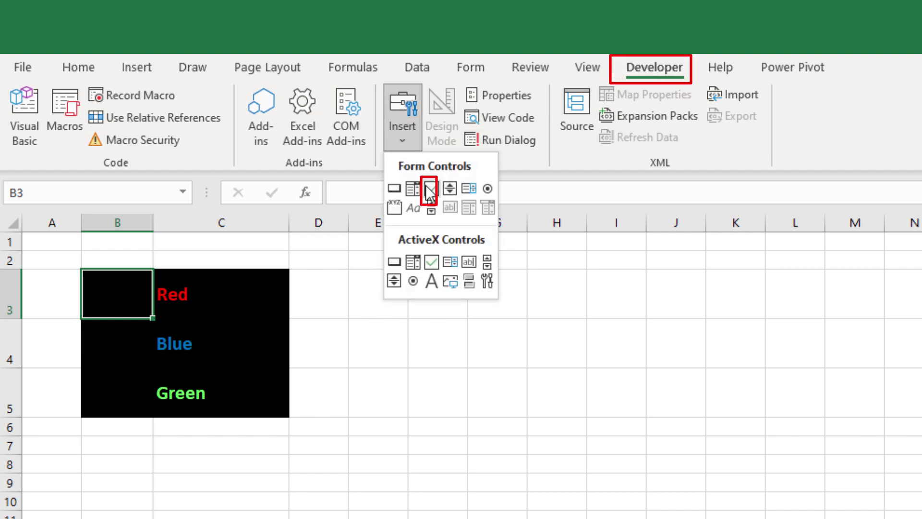
left_click(431, 182)
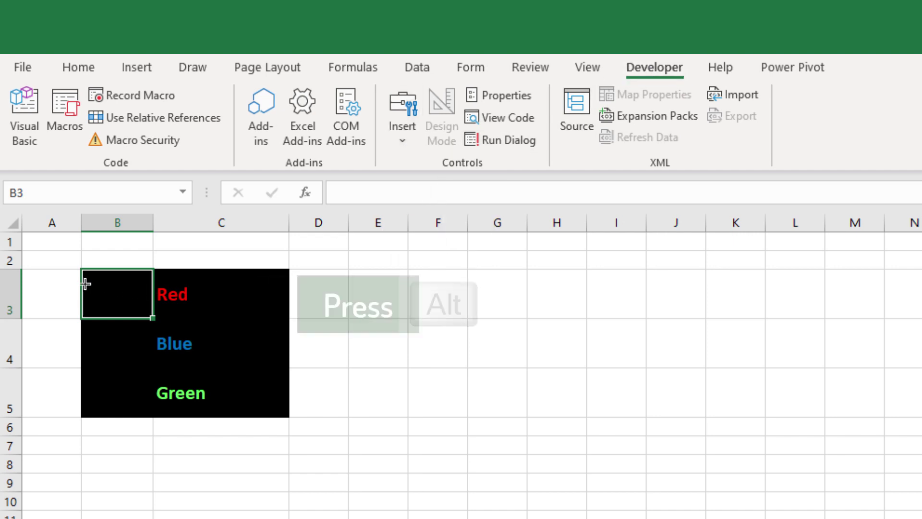
mouse_move(86, 283)
left_mouse_down()
mouse_move(185, 302)
mouse_move(252, 302)
left_mouse_up()
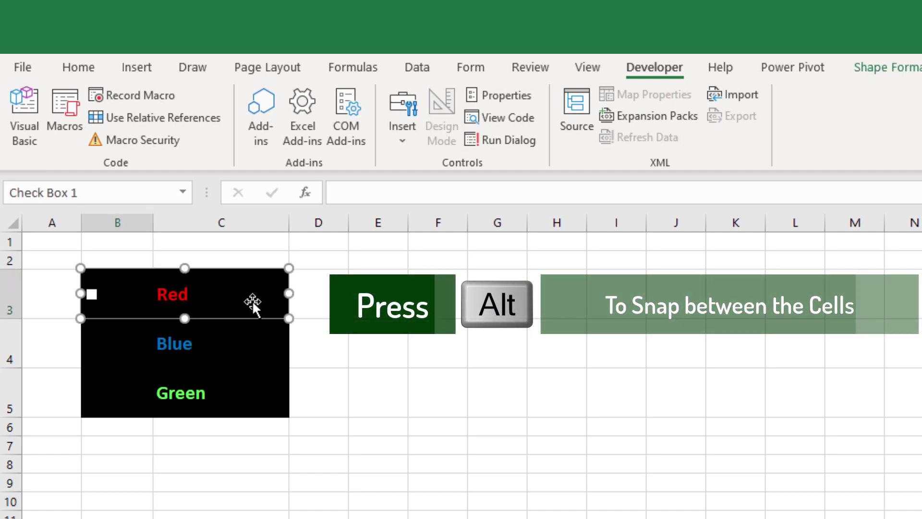
Step: Delete the caption text of the check box in the Red row
right_click(118, 300)
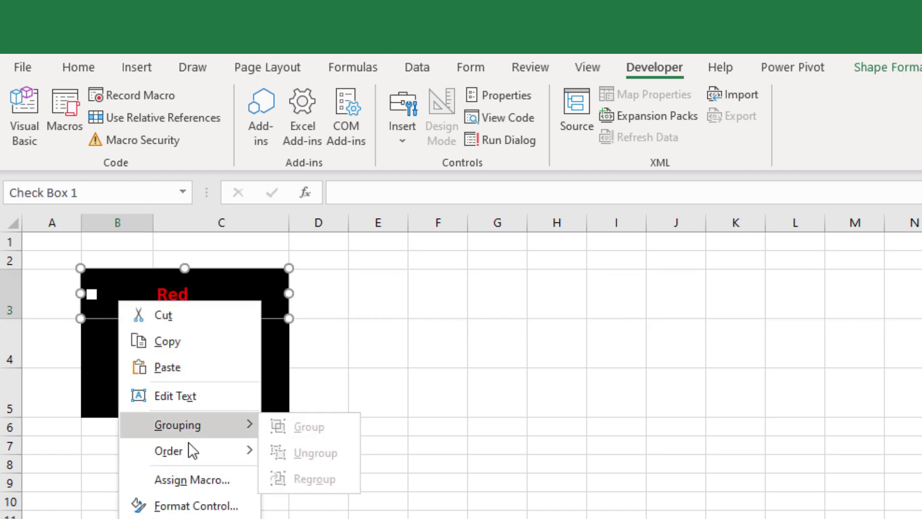
left_click(182, 398)
left_click_drag(107, 294, 157, 293)
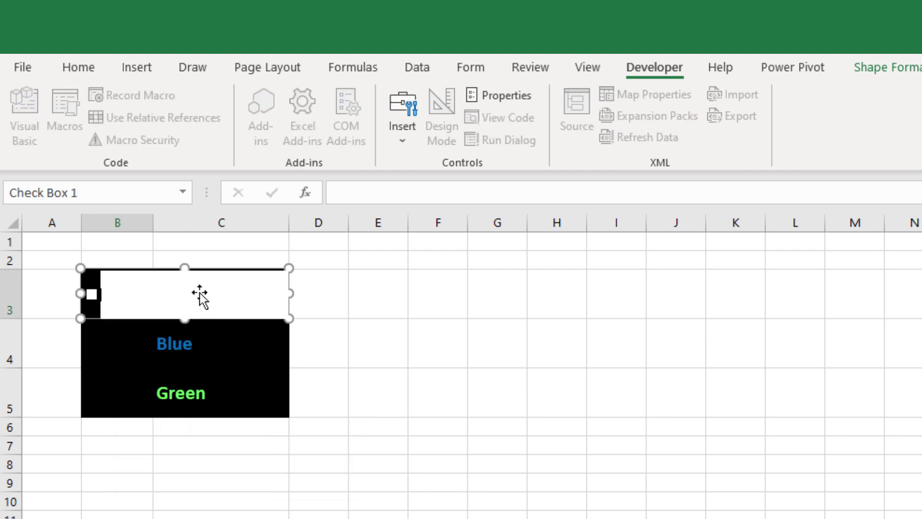
left_click(144, 445)
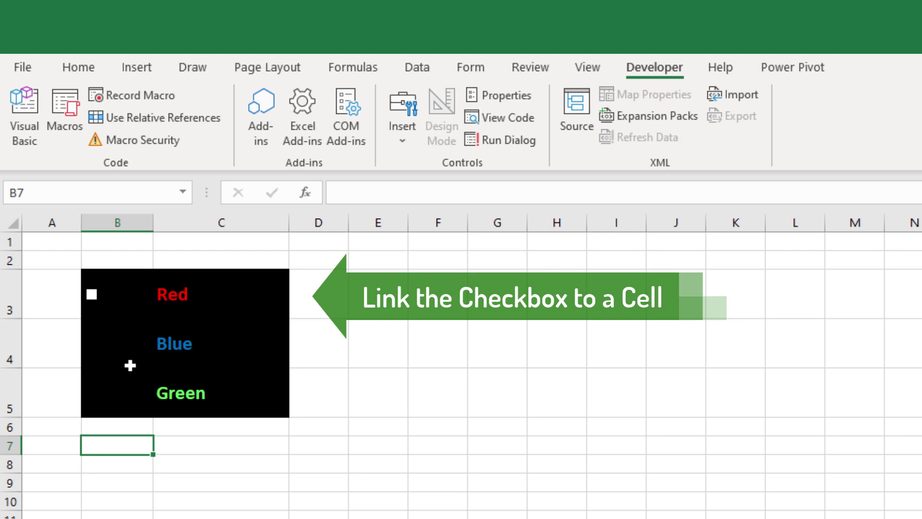
Step: Link the Red row's check box to cell $D$3 in its control format settings
left_click(115, 295, "ctrl")
right_click(115, 294)
left_click(168, 498)
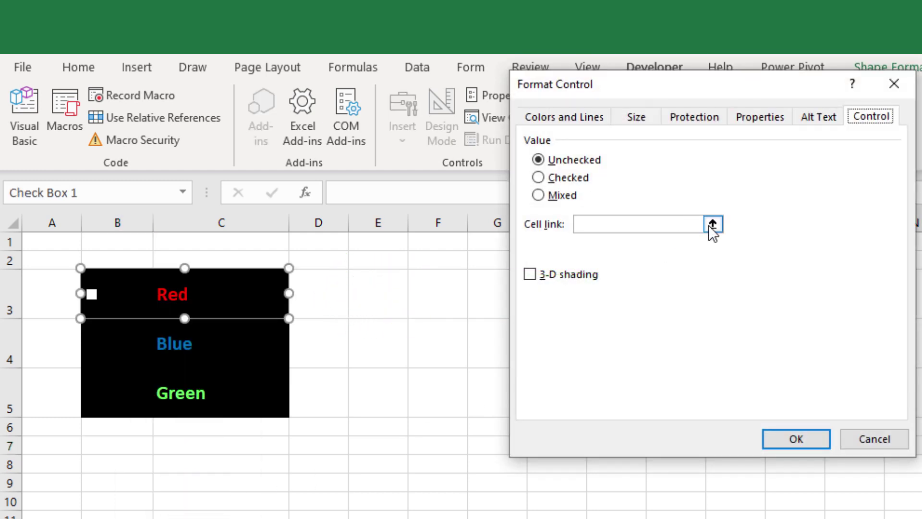
left_click(713, 224)
left_click(317, 297)
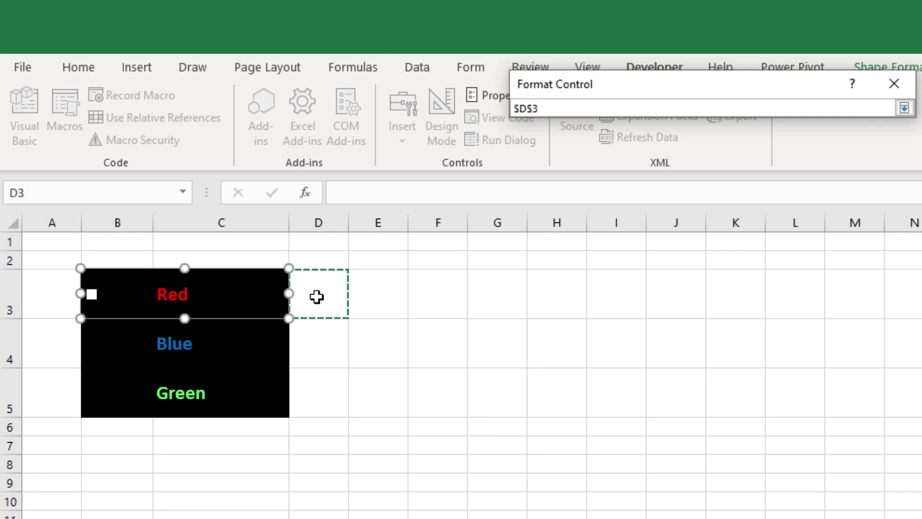
key("Return")
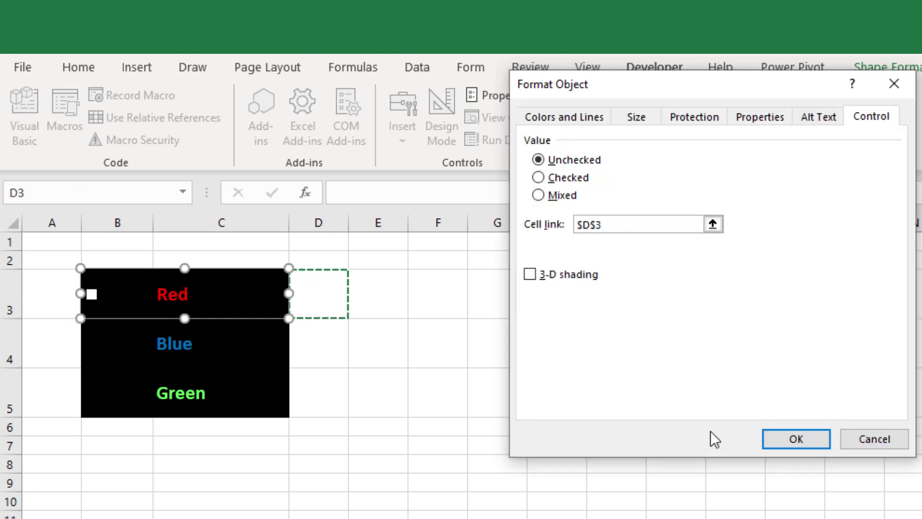
left_click(788, 438)
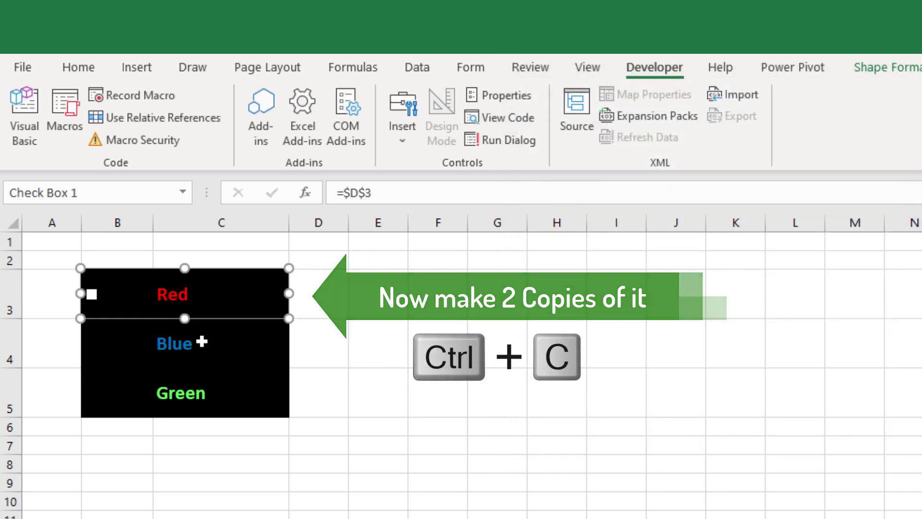
Step: Make two copies of the Red row's check box and snap them onto the Blue and Green rows
key("ctrl+v")
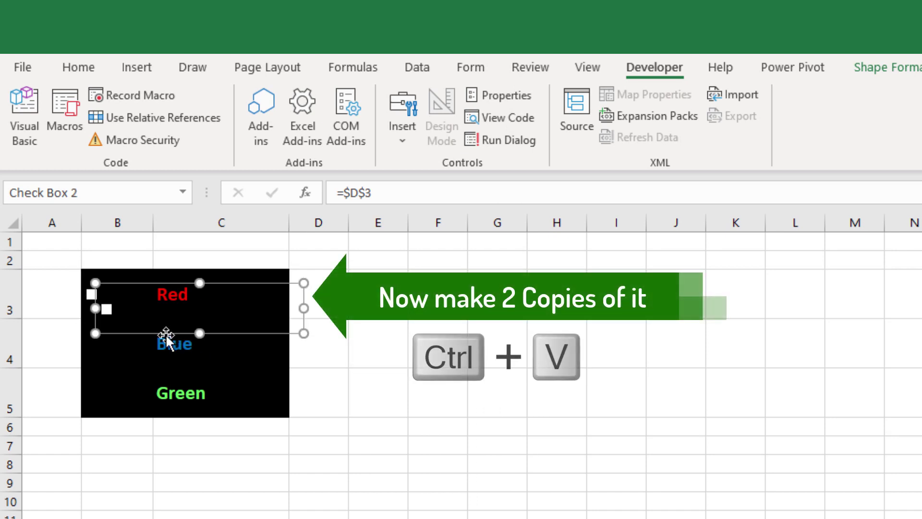
left_click_drag(169, 336, 148, 369)
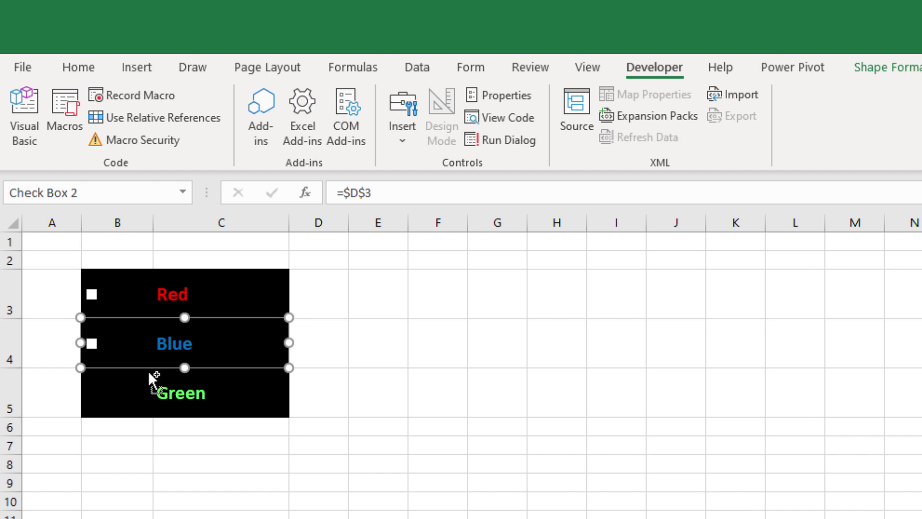
key("ctrl+v")
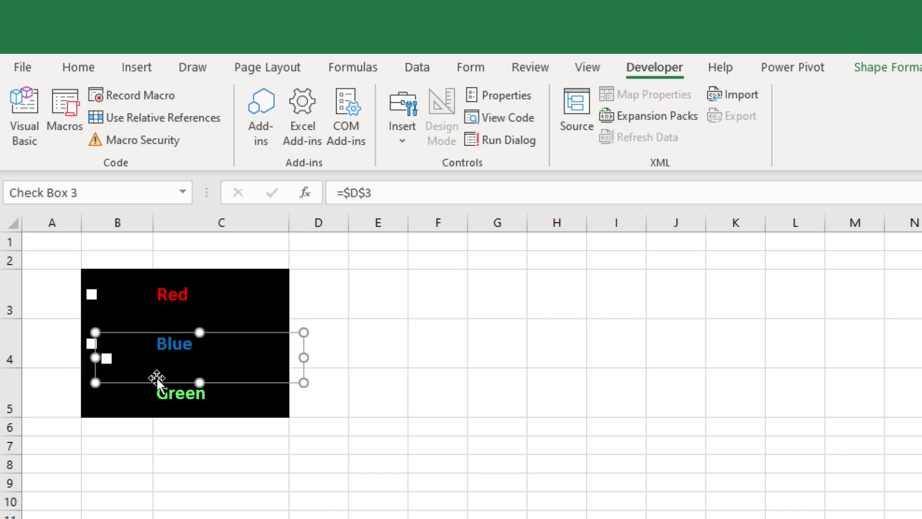
left_click_drag(157, 380, 142, 414)
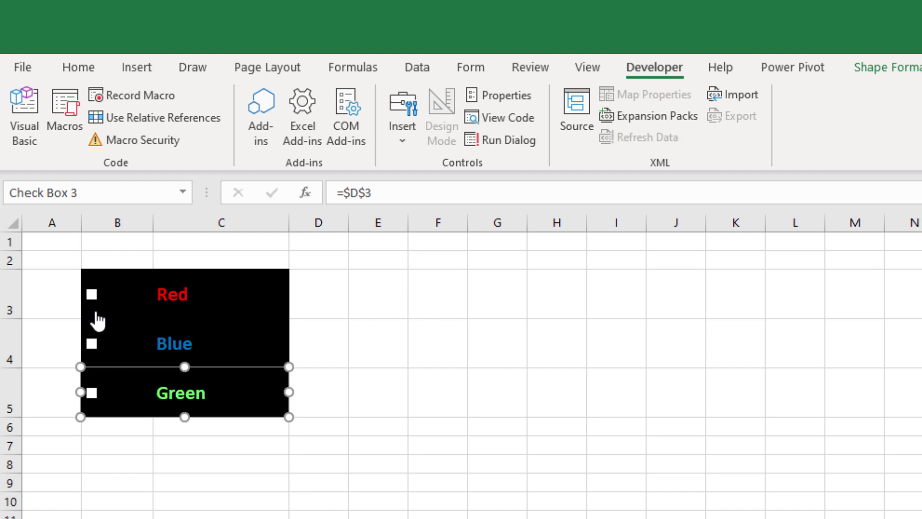
left_click(166, 500)
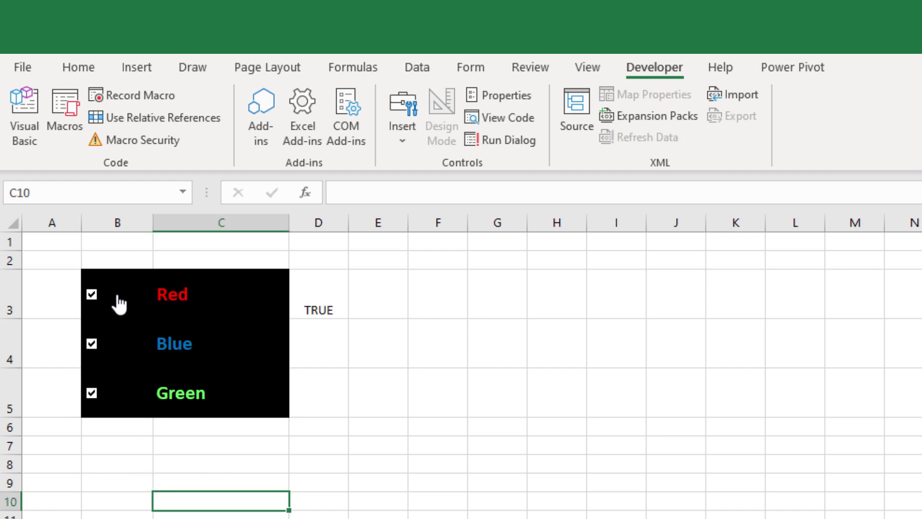
Step: Link the Blue row's check box to cell $D$4 in its control format settings
right_click(106, 342)
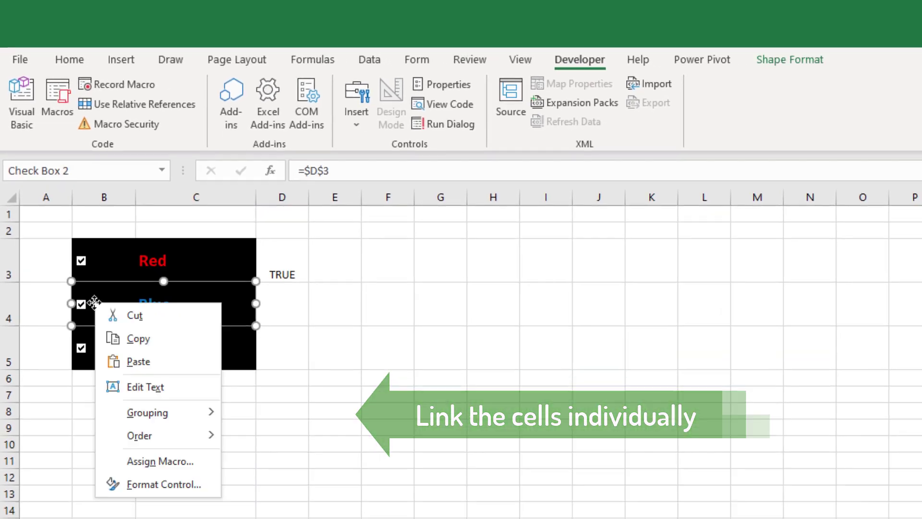
left_click(162, 483)
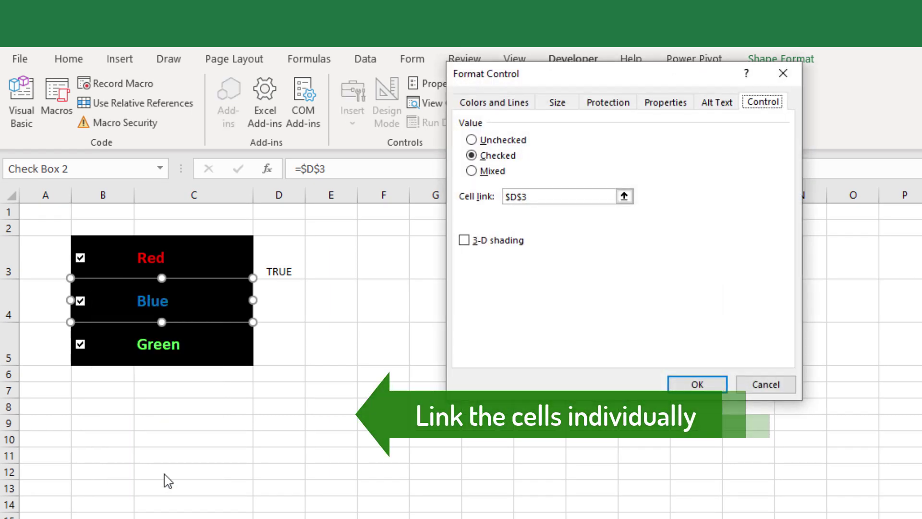
left_click(624, 196)
left_click(281, 300)
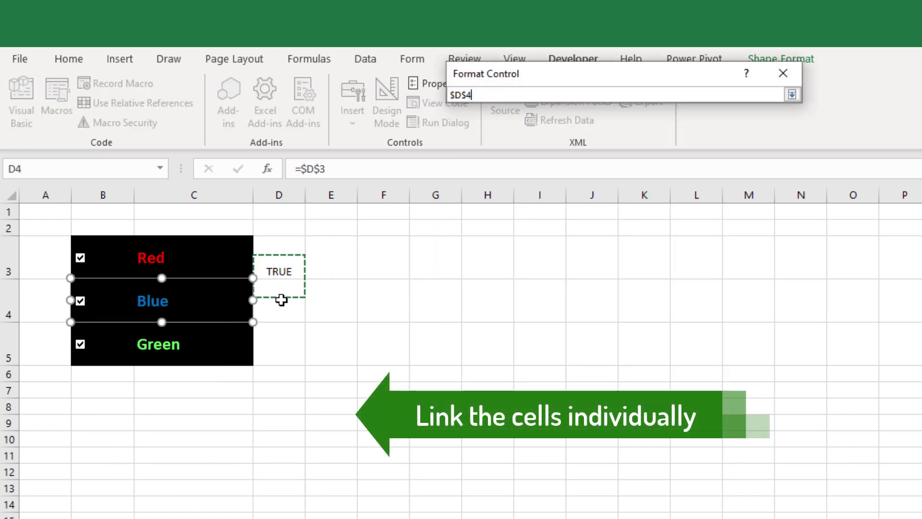
key("Return")
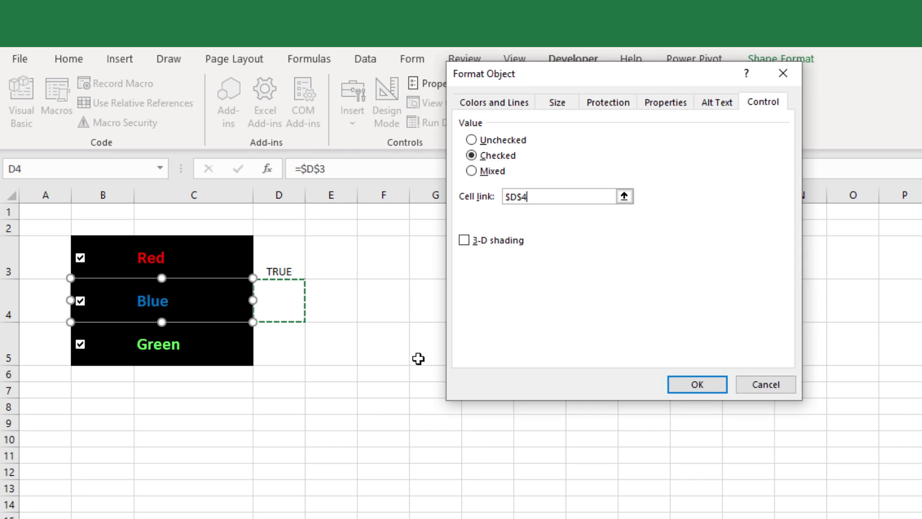
left_click(671, 386)
Step: Link the Green row's check box to cell $D$5 in its control format settings and deselect it
right_click(177, 363)
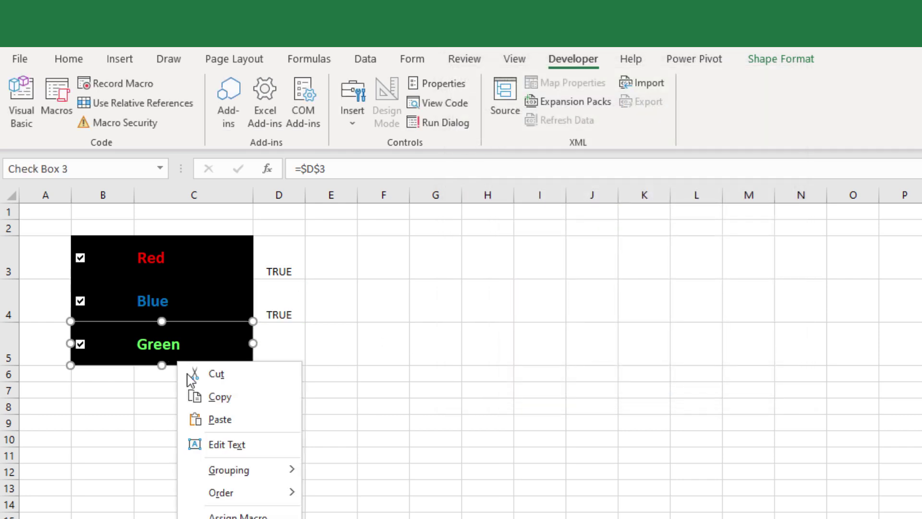
left_click(211, 516)
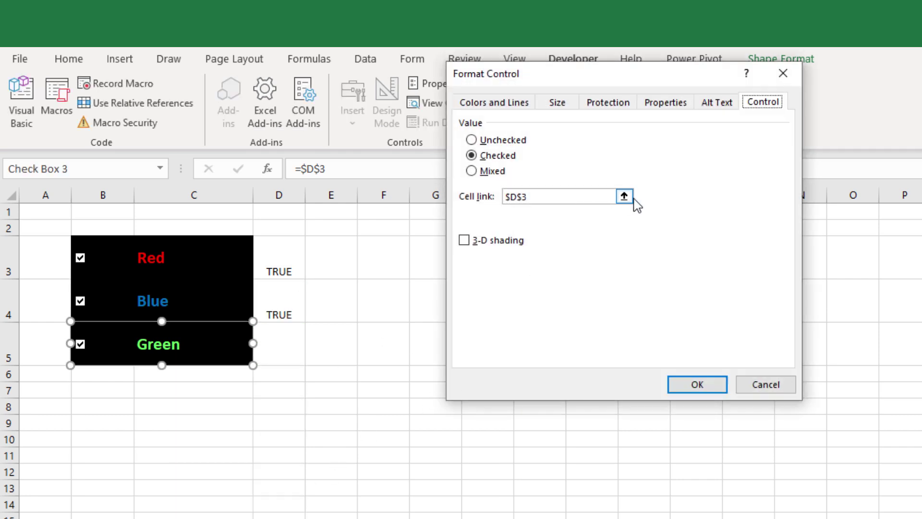
left_click(624, 196)
left_click(290, 344)
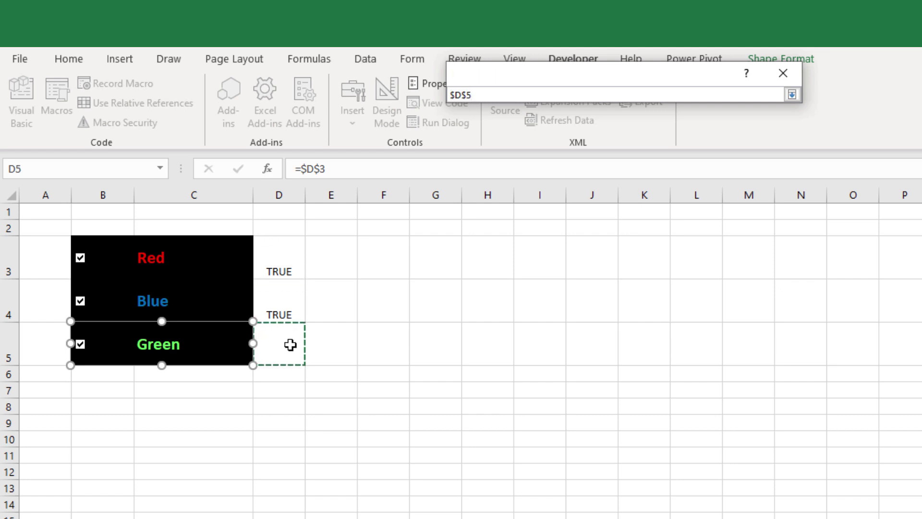
key("Return")
left_click(696, 382)
left_click(379, 422)
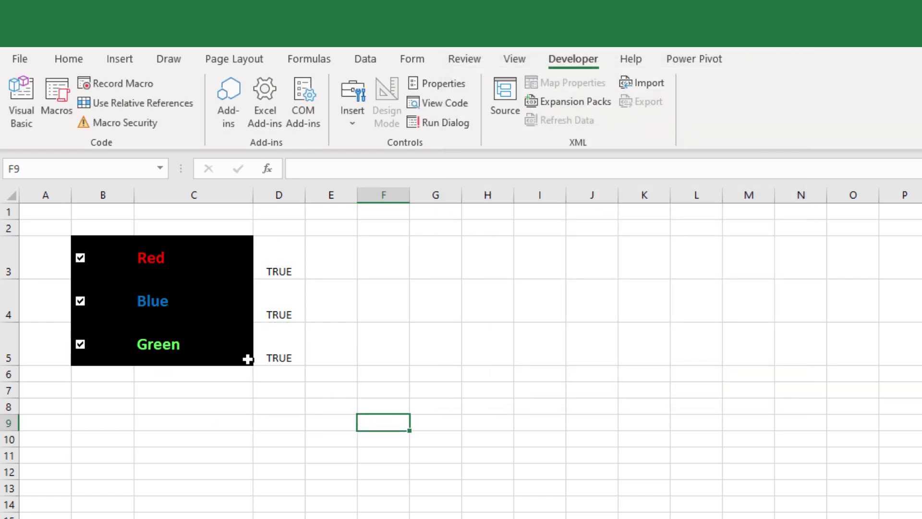
Step: Toggle the Red, Blue and Green check boxes to test their cell links, and leave all three unchecked
left_click(202, 303)
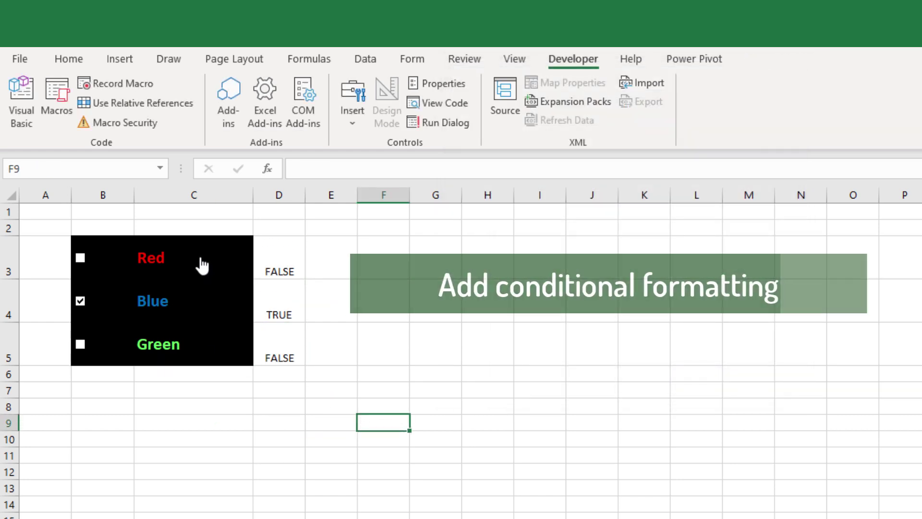
left_click(201, 263)
left_click(203, 302)
left_click(207, 348)
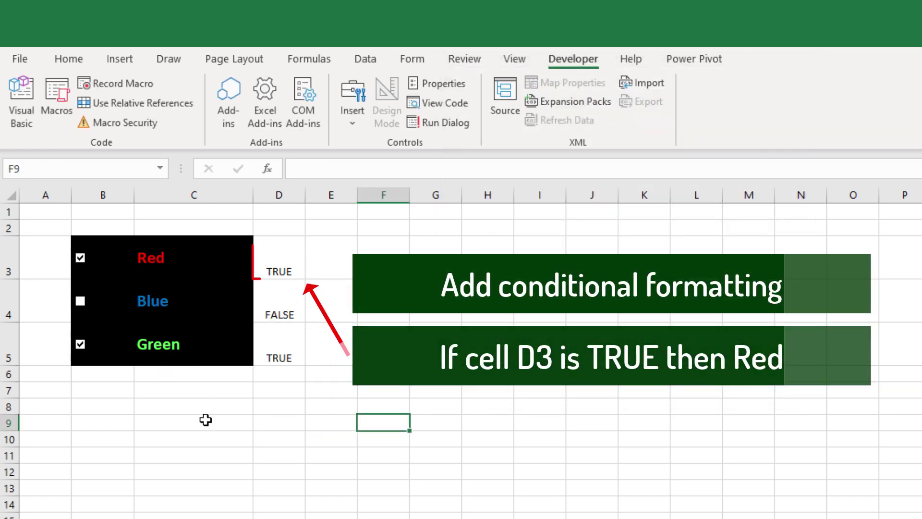
left_click(147, 349)
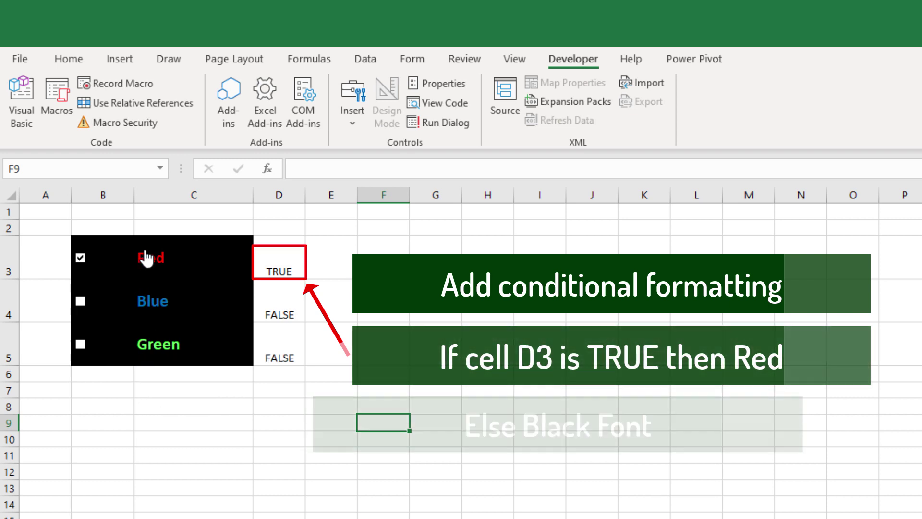
left_click(147, 258)
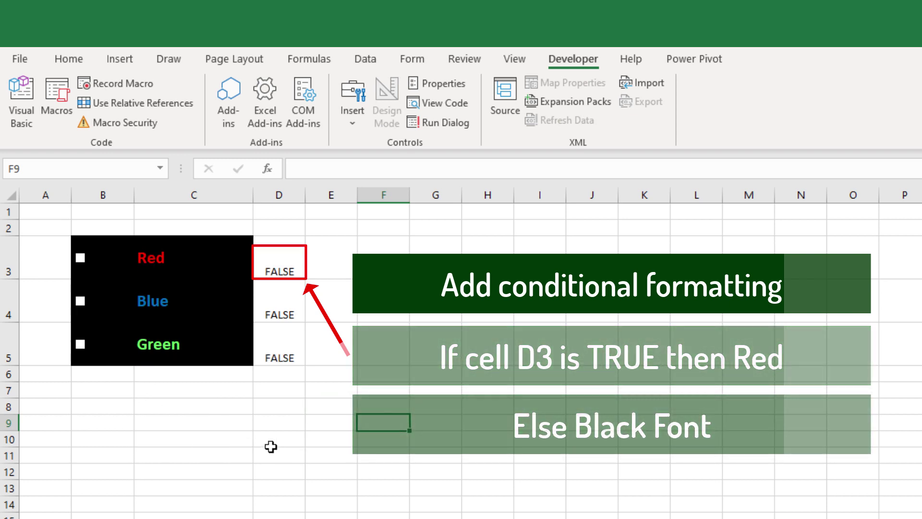
Step: Create a formula-based conditional formatting rule for the Red cell C3 with the formula =NOT($D$3)
left_click(199, 224)
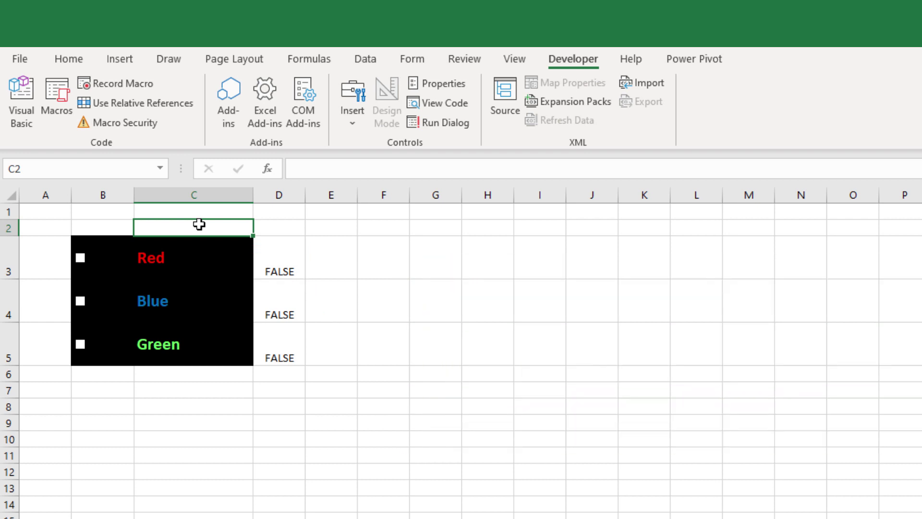
key("Down")
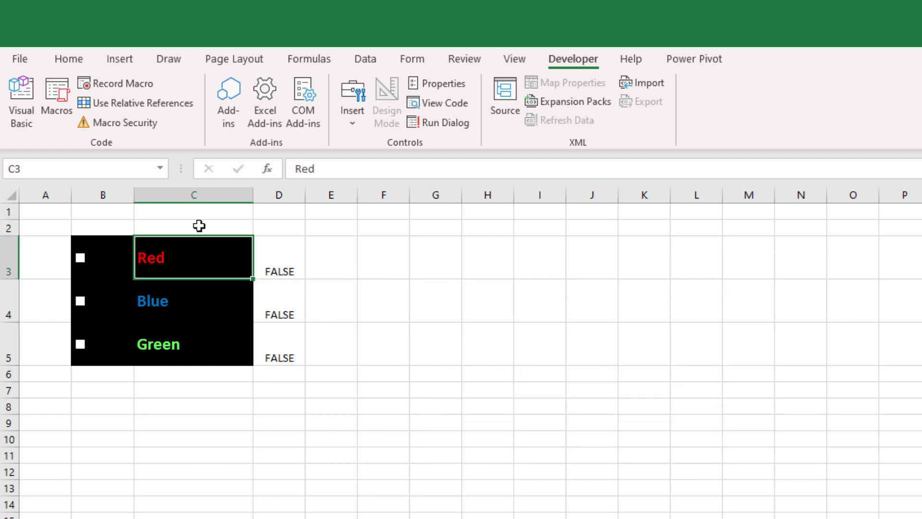
left_click(73, 61)
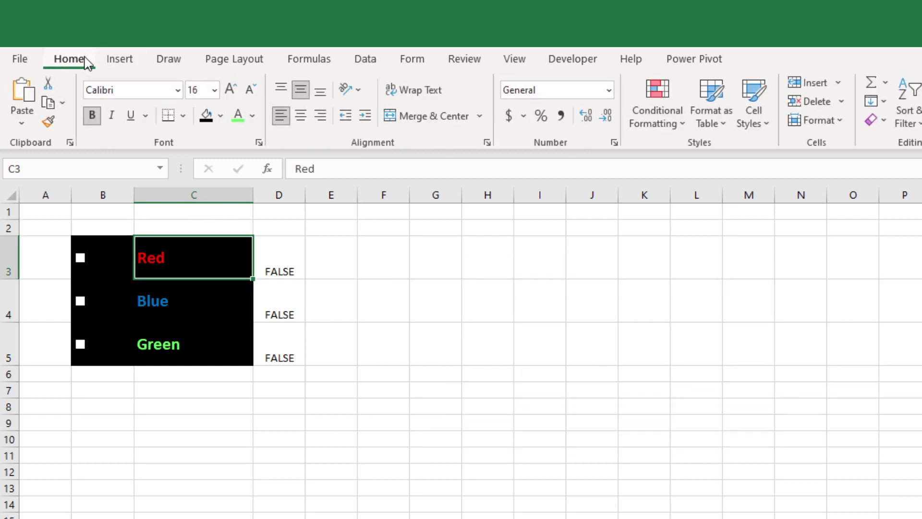
left_click(661, 117)
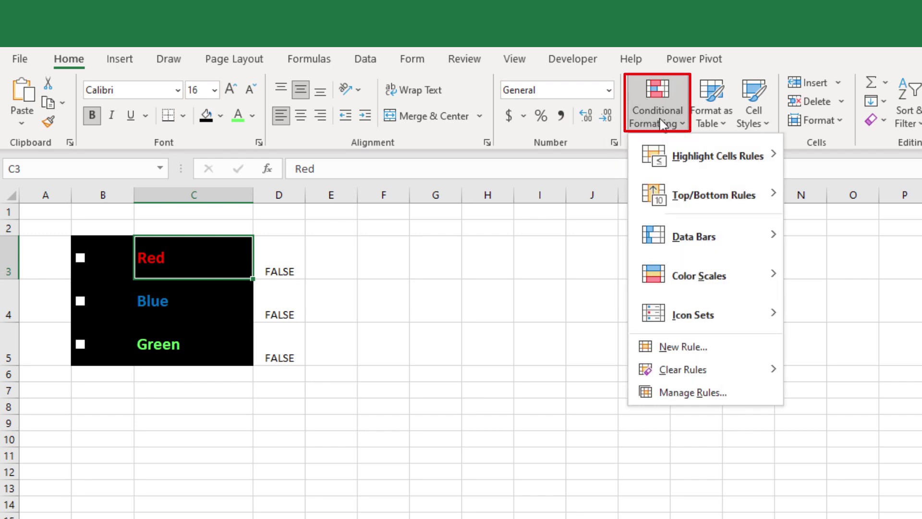
left_click(682, 347)
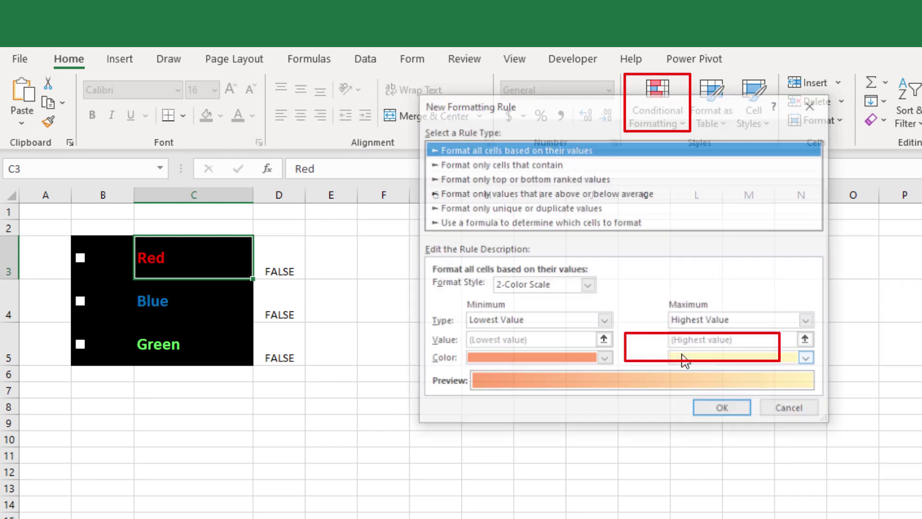
left_click(505, 222)
left_click(481, 290)
type("=NO")
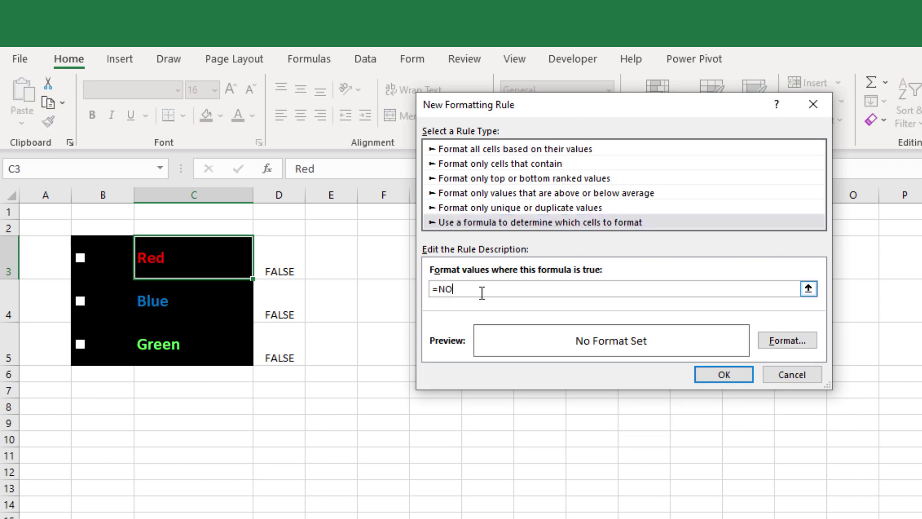
type("T(")
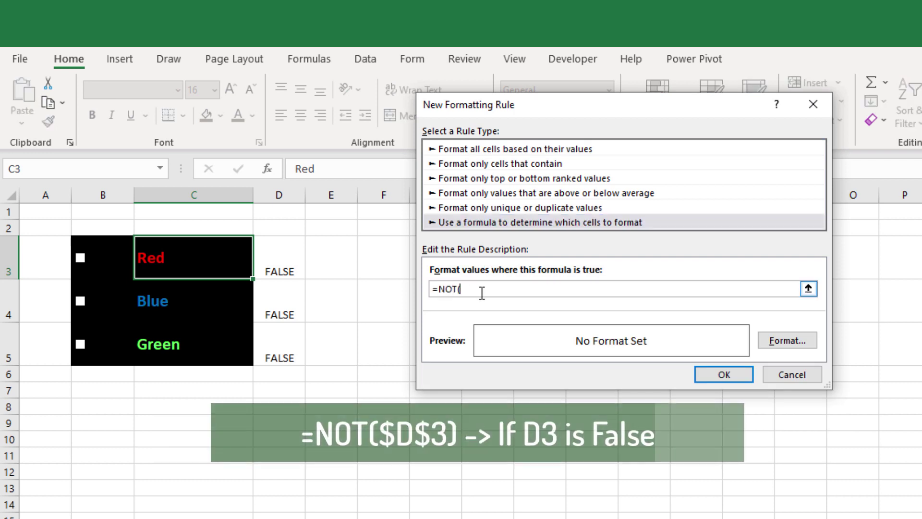
left_click(293, 258)
type(")")
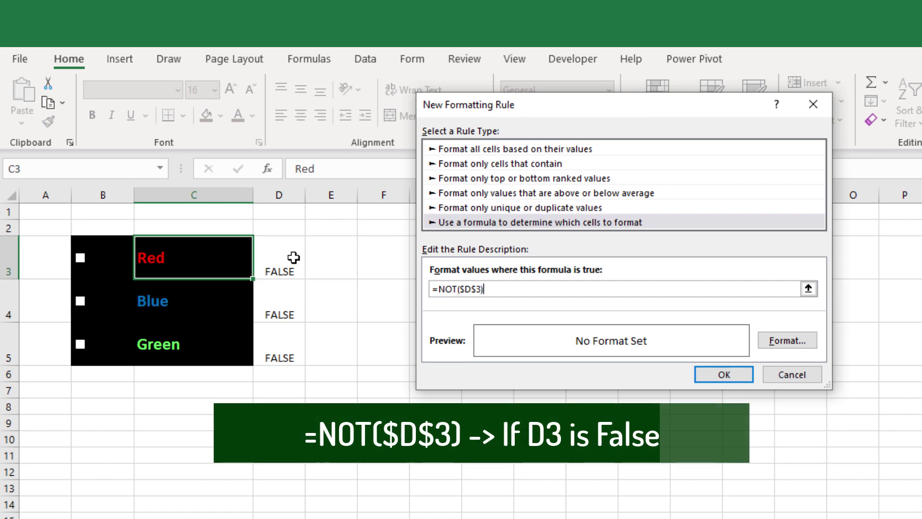
Step: Set the C3 rule's font colour to Automatic (black) and apply the rule
left_click(778, 341)
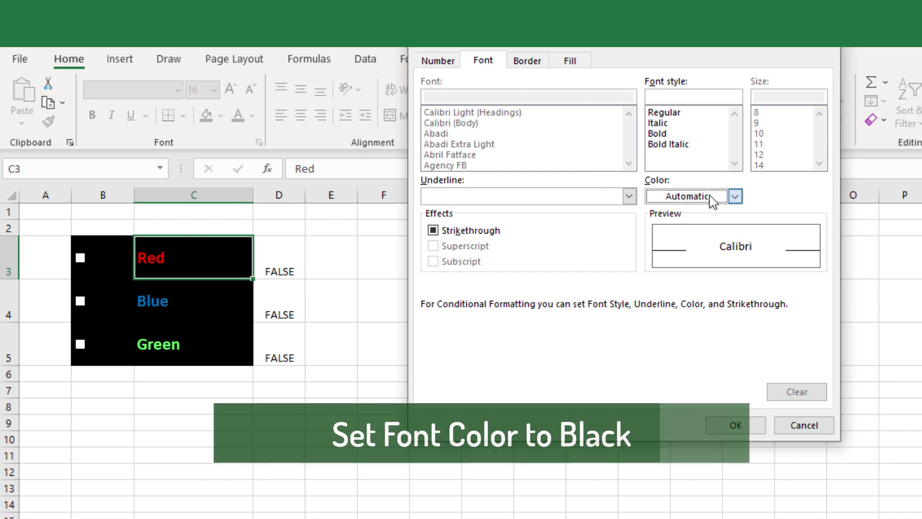
left_click(735, 196)
left_click(670, 218)
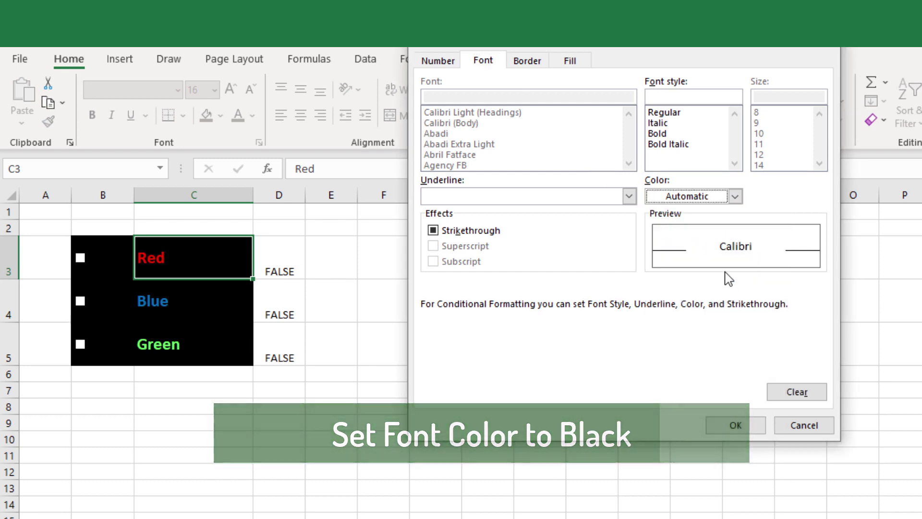
left_click(735, 425)
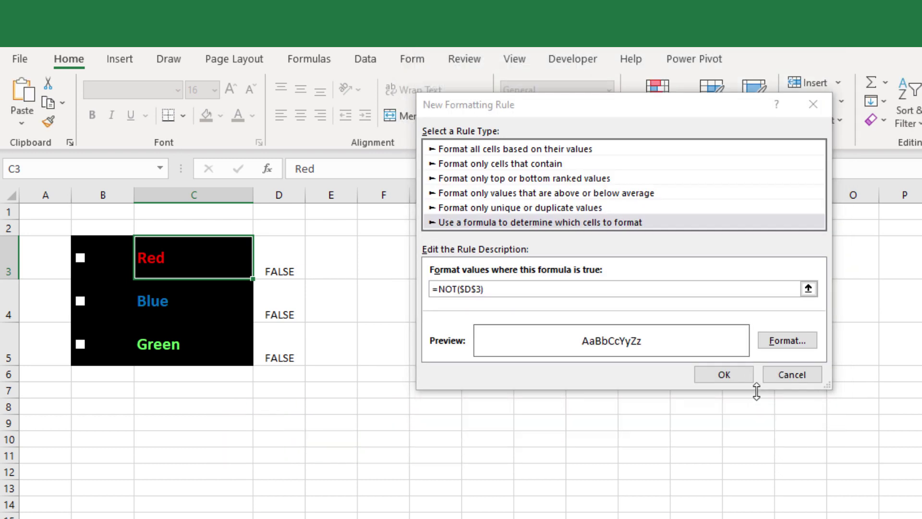
left_click(735, 376)
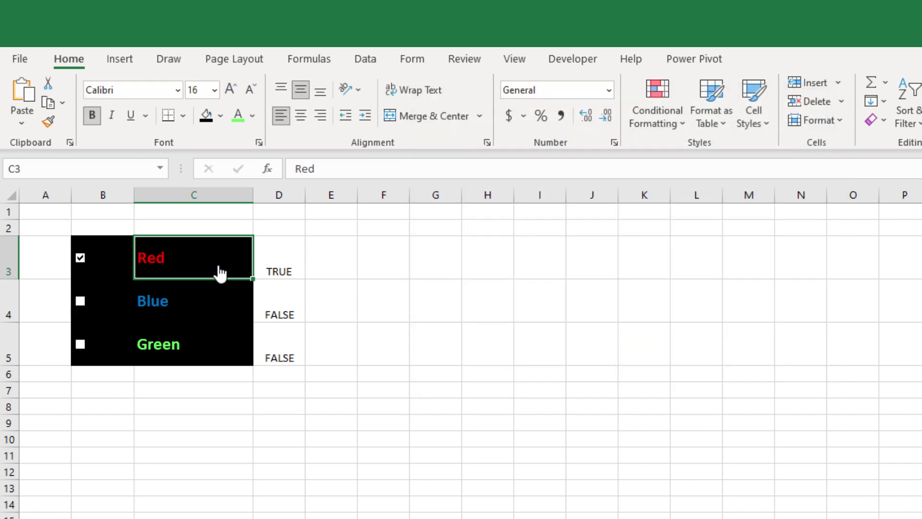
Step: Create a formula-based conditional formatting rule for the Blue cell C4 with the formula =NOT($D$4)
left_click(181, 305)
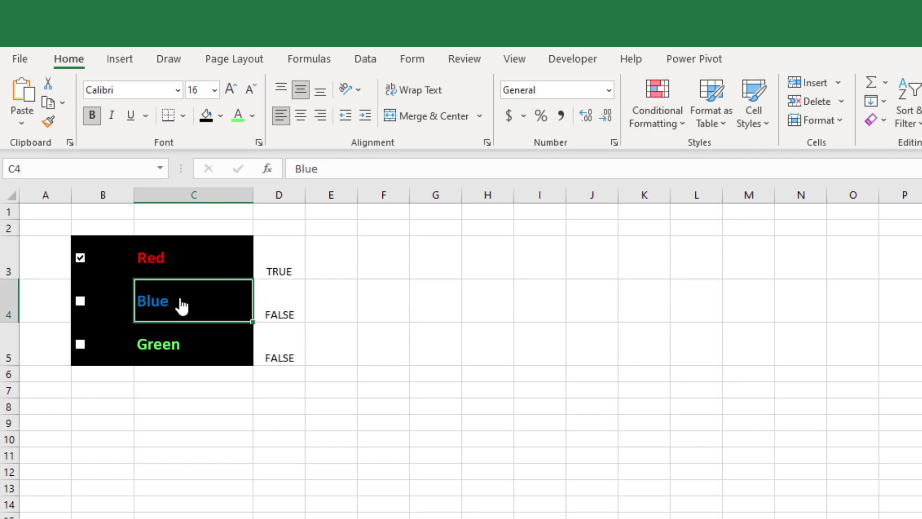
left_click(649, 111)
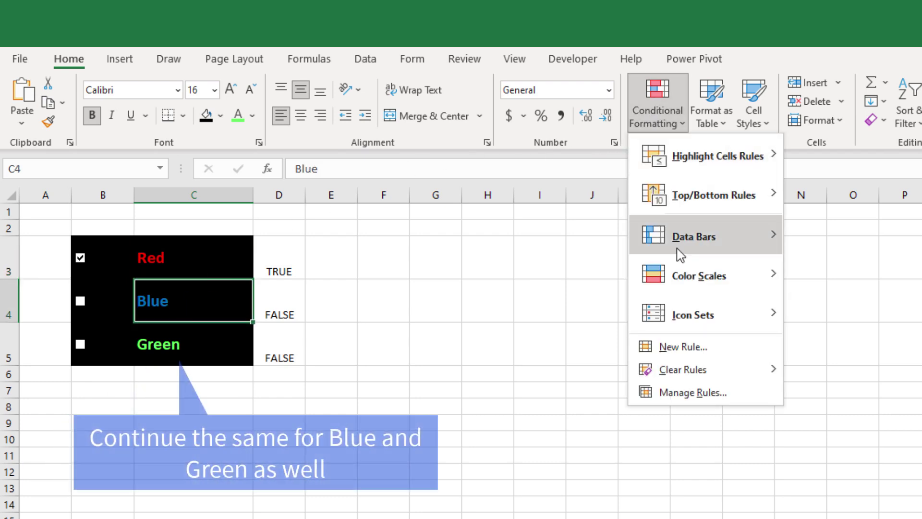
left_click(679, 348)
left_click(499, 205)
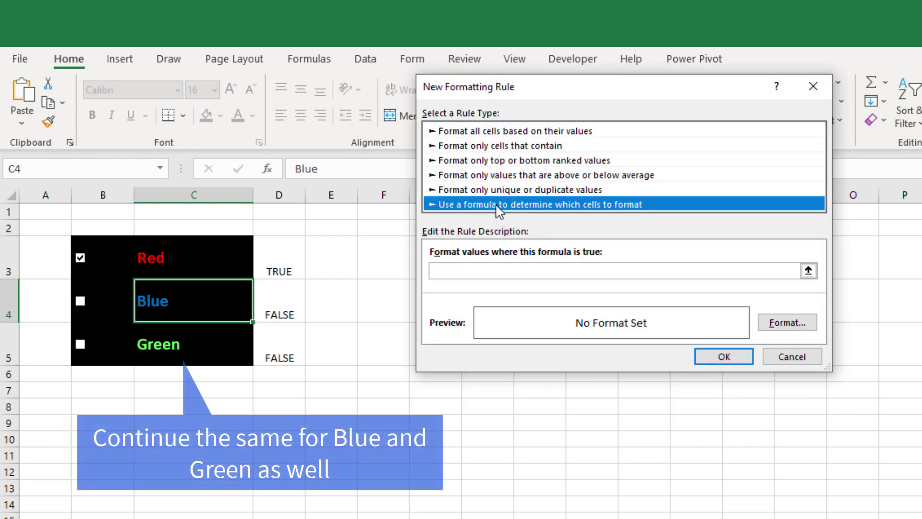
left_click(497, 270)
type("=")
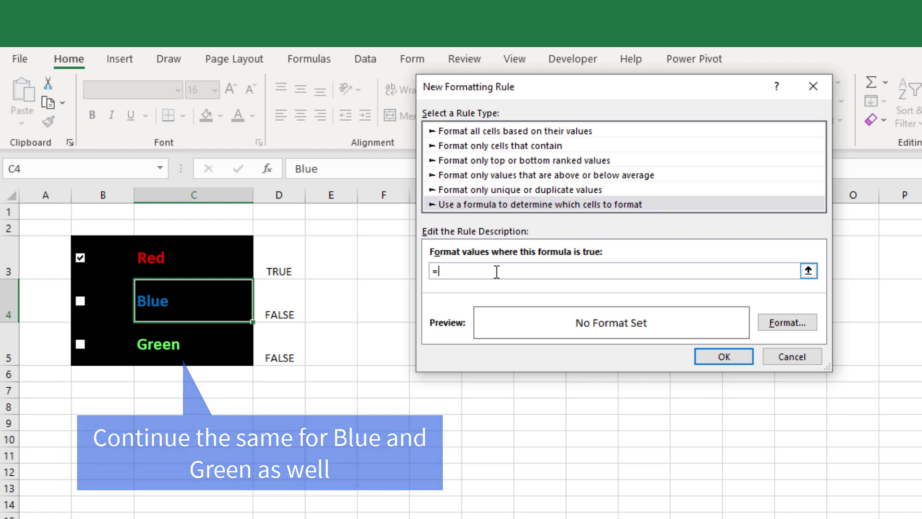
type("NOT($D$4")
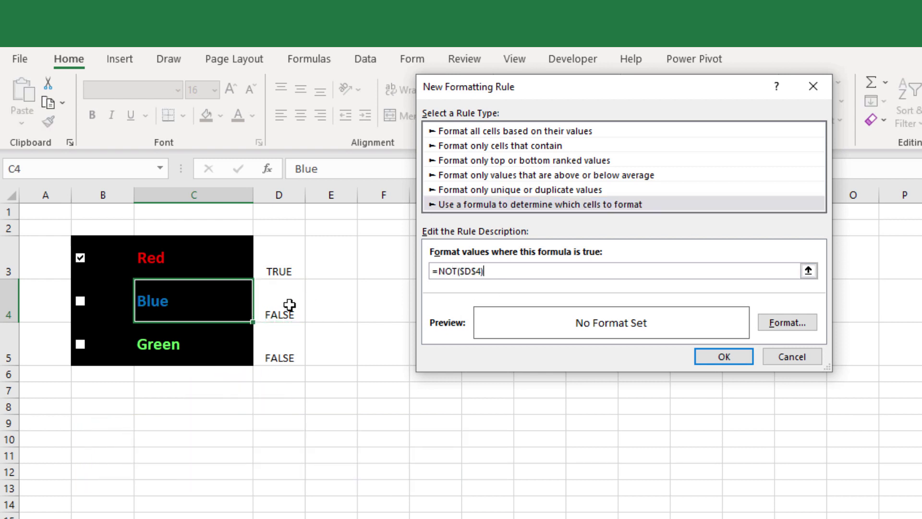
Step: Set the C4 rule's font colour to Automatic (black) and apply the rule
left_click(792, 323)
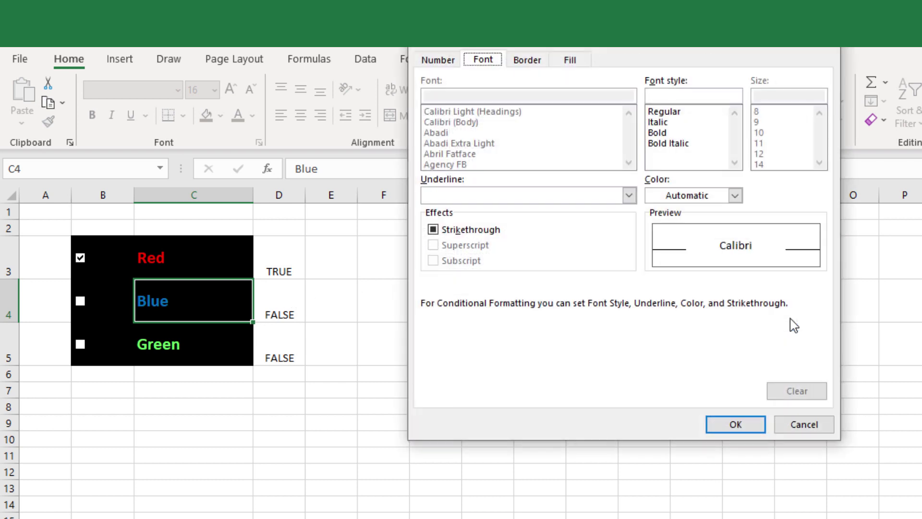
left_click(677, 196)
left_click(673, 216)
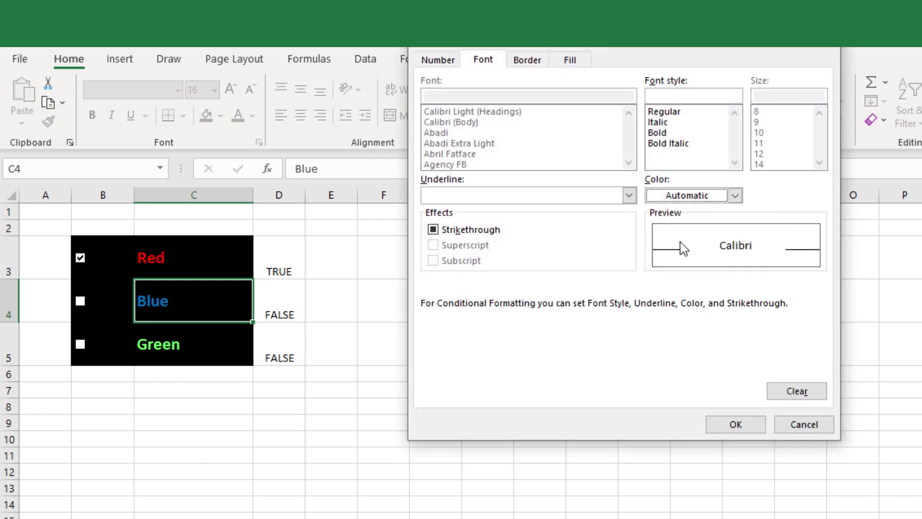
left_click(735, 424)
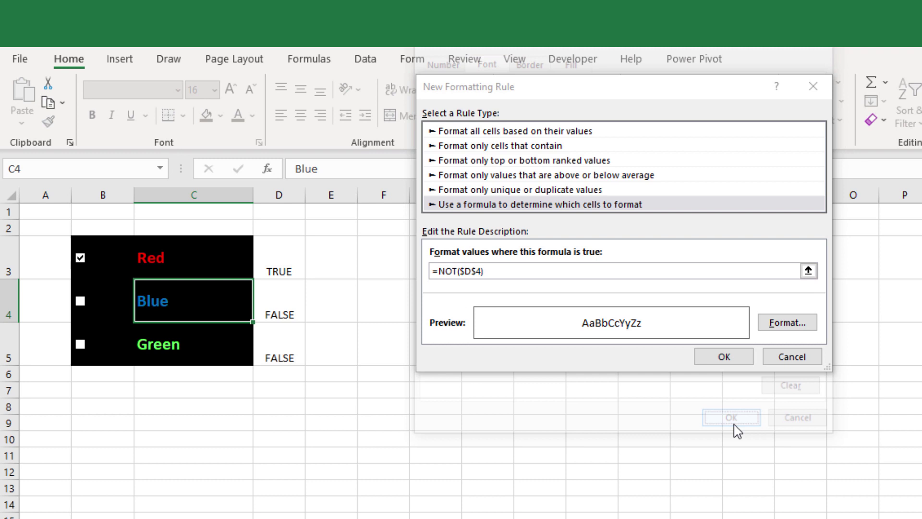
left_click(724, 357)
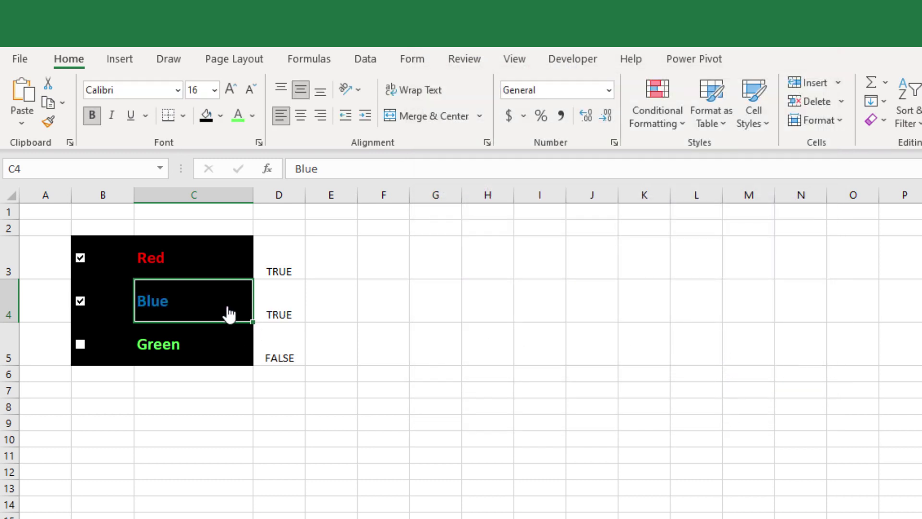
Step: Create a formula-based conditional formatting rule for the Green cell C5 with the formula =NOT($D$5)
key("Down")
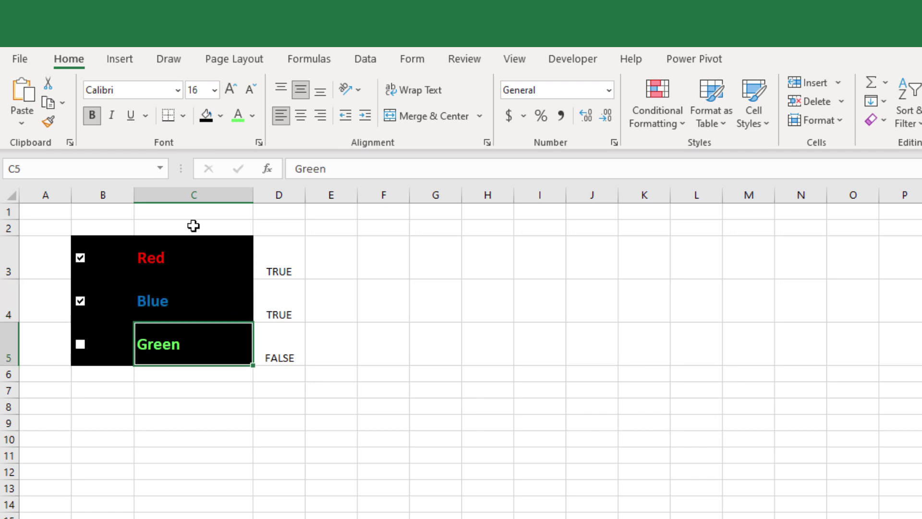
left_click(658, 115)
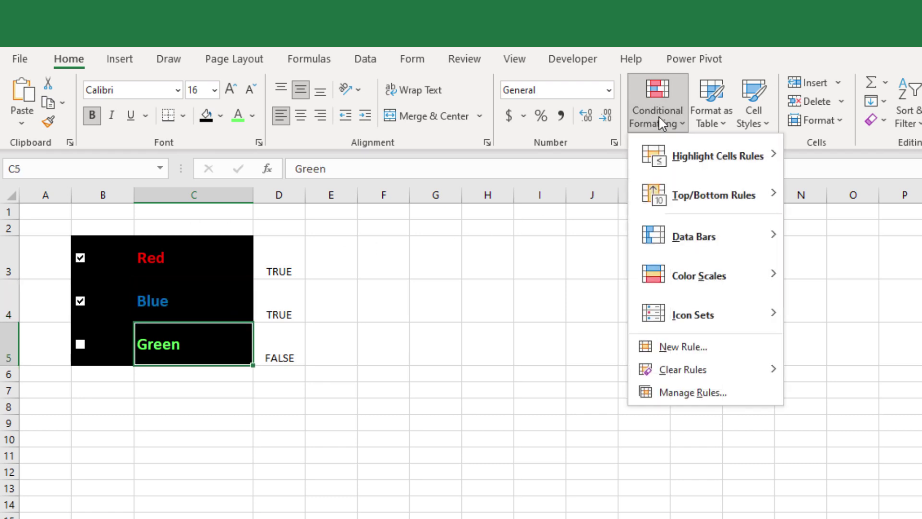
left_click(707, 354)
left_click(516, 188)
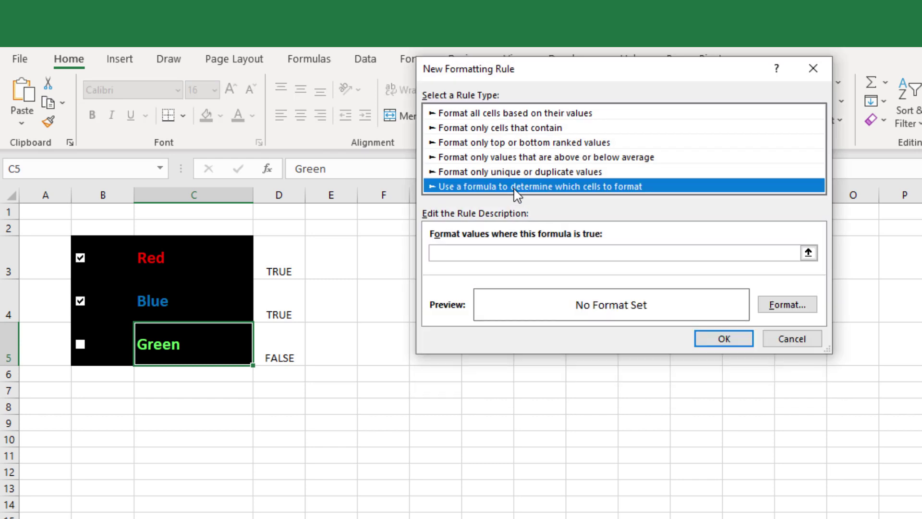
left_click(529, 254)
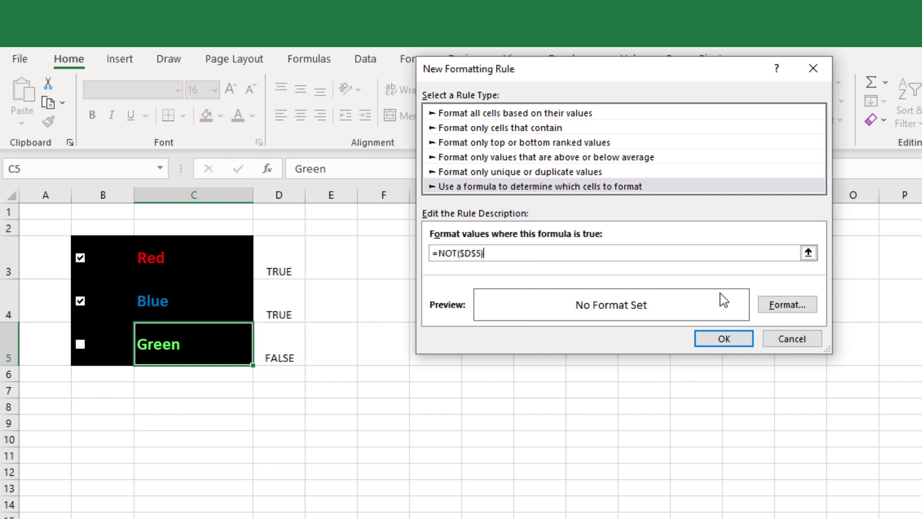
Step: Set the C5 rule's font colour to Automatic (black) and apply the rule
left_click(761, 306)
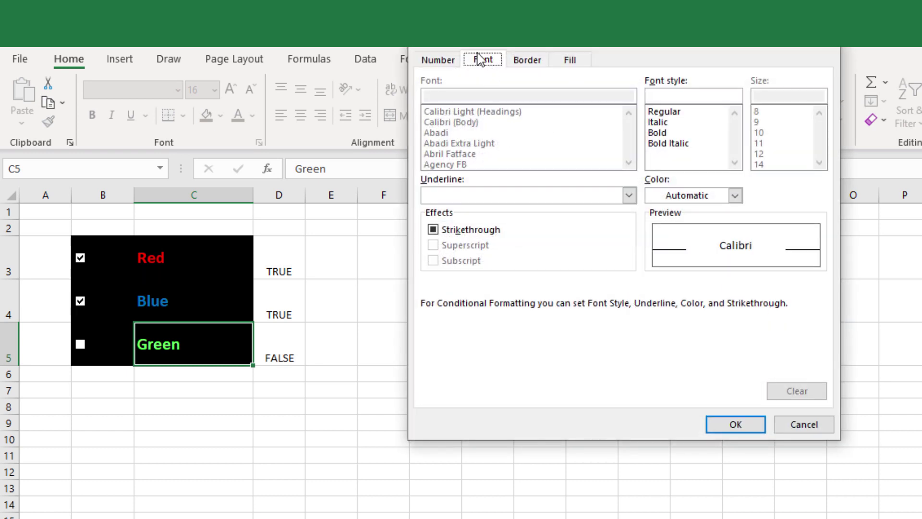
left_click(688, 195)
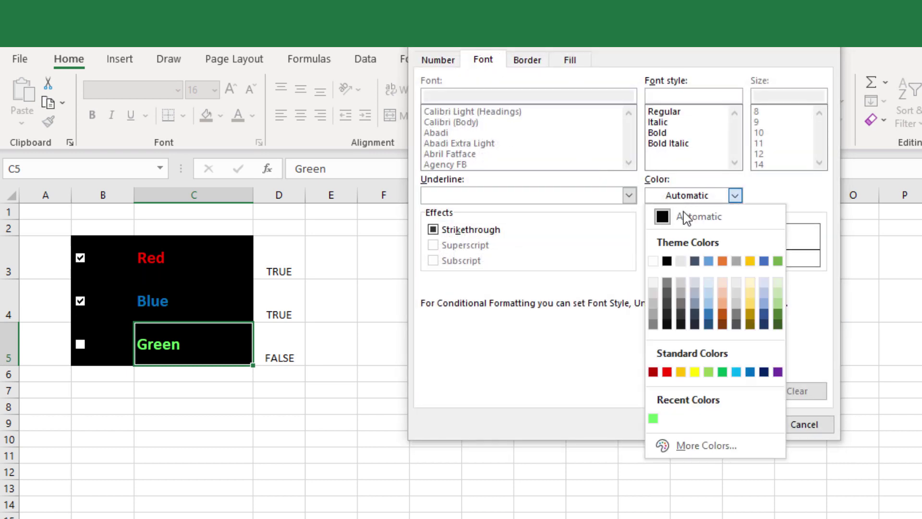
left_click(686, 215)
left_click(736, 424)
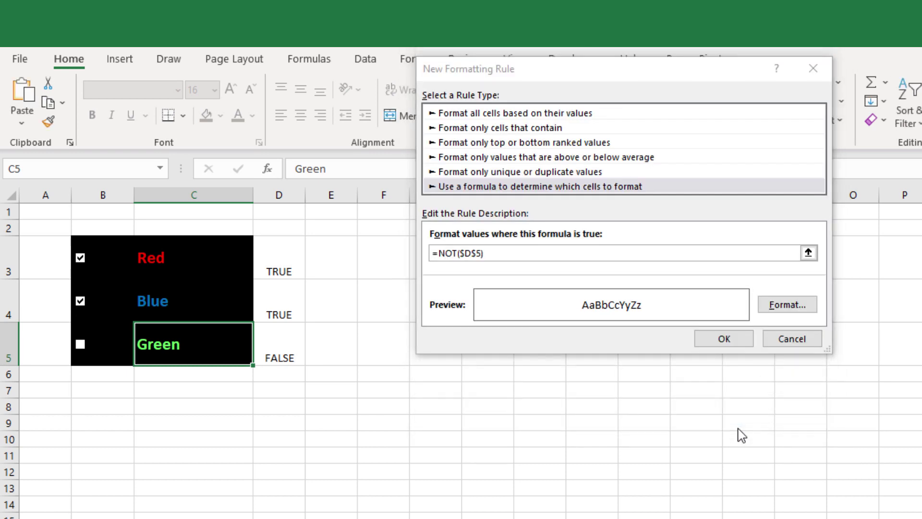
left_click(734, 340)
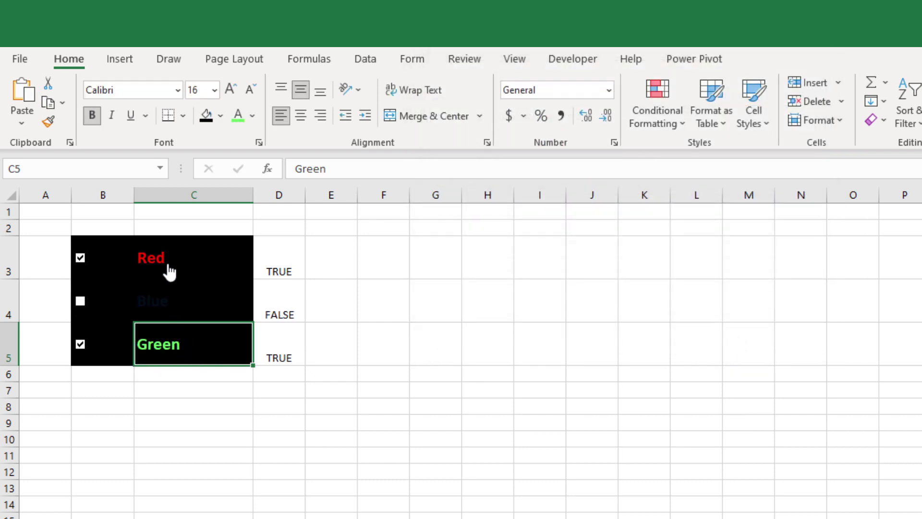
Step: Toggle the Green, Blue and Red check boxes to test the conditional formatting
left_click(208, 422)
left_click(192, 355)
left_click(184, 292)
left_click(183, 265)
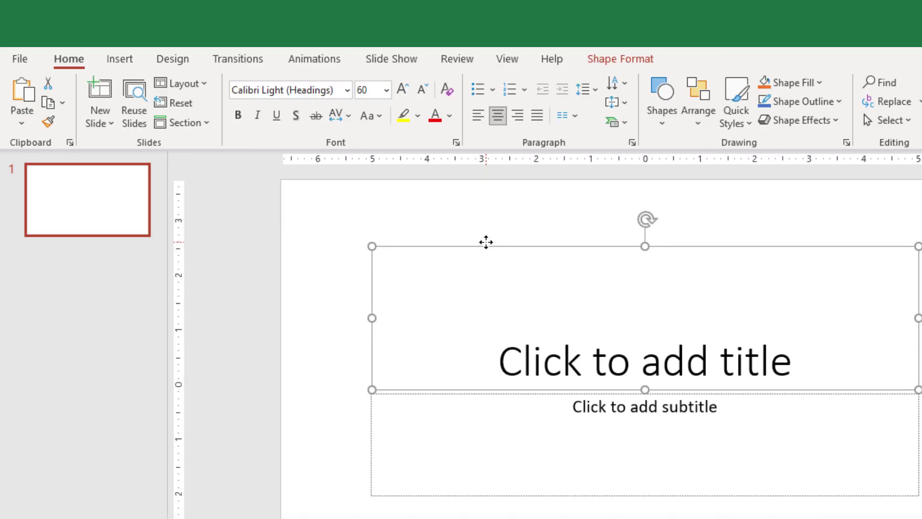
Step: Switch to PowerPoint and delete the title and subtitle placeholders from the blank slide
key("Delete")
left_click(409, 394)
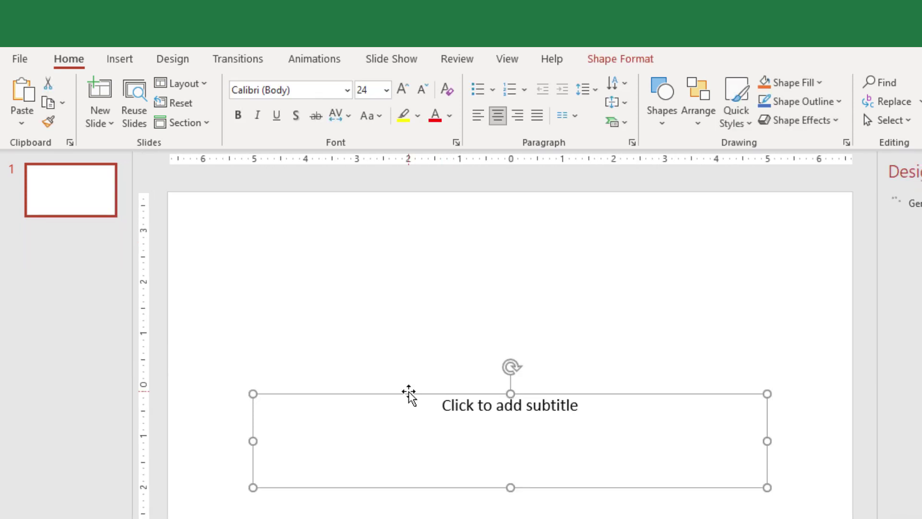
key("Delete")
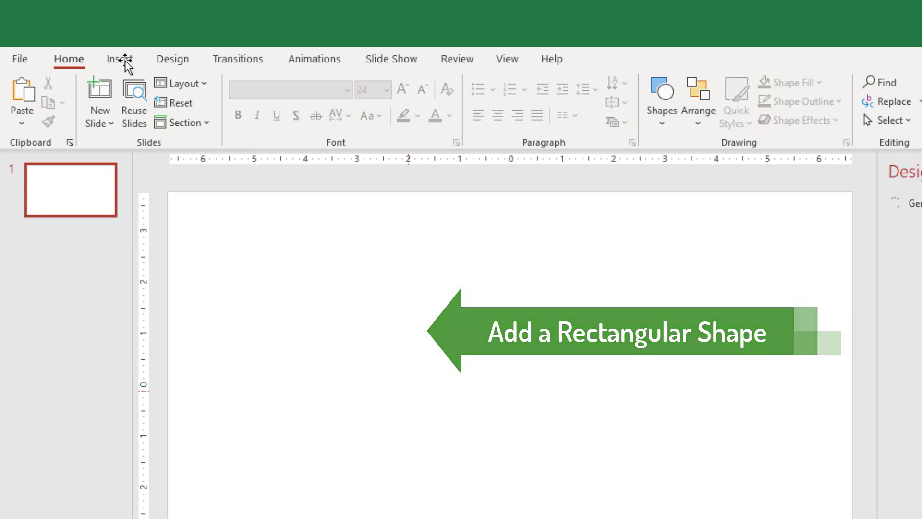
Step: Draw a tall rectangle near the slide's left edge, about 6.28" high and 2" wide
left_click(138, 66)
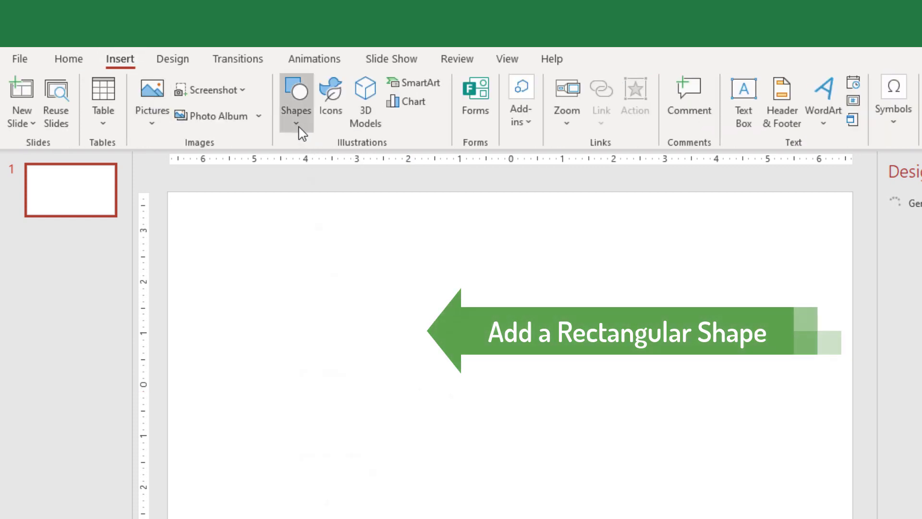
left_click(296, 111)
left_click(290, 273)
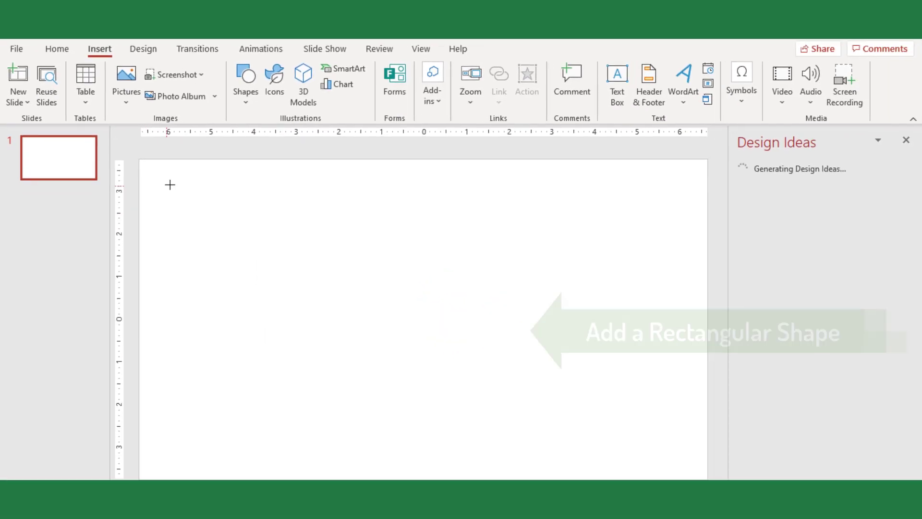
left_click_drag(174, 193, 308, 431)
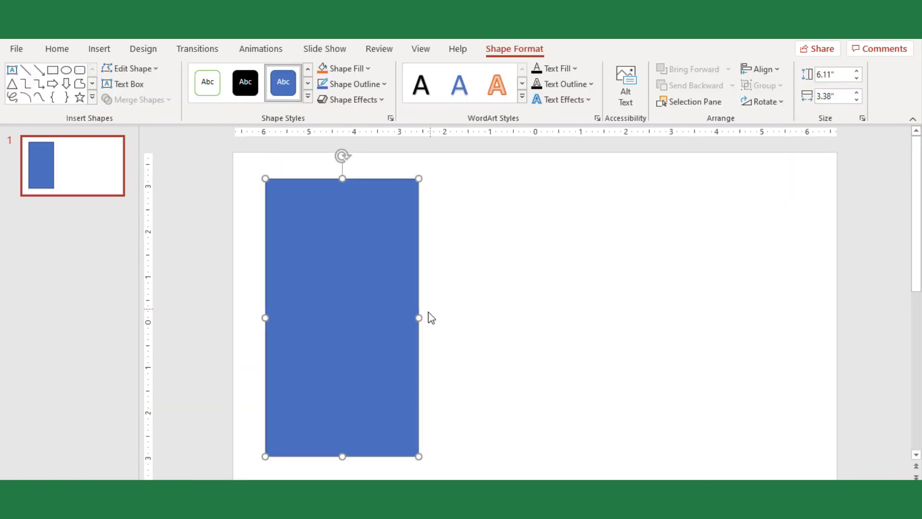
left_click_drag(418, 318, 356, 318)
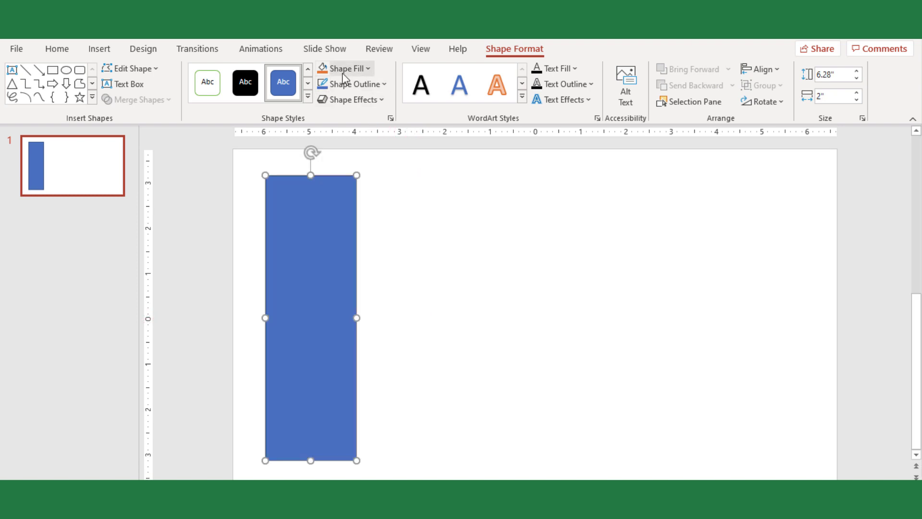
Step: Draw a circle about 1.3" across in the rectangle's upper part and place two evenly spaced copies below it
left_click(67, 70)
left_click_drag(285, 196, 309, 322)
key("ctrl+v")
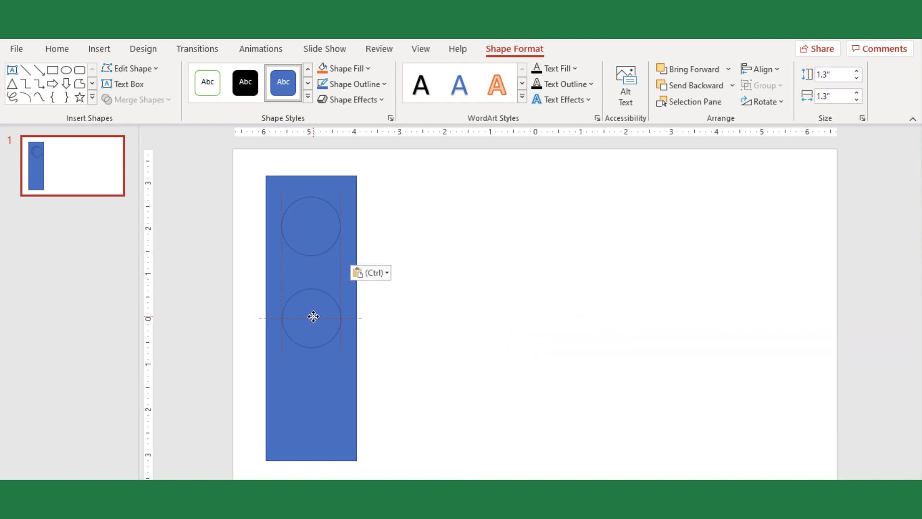
left_click_drag(313, 317, 312, 315)
key("ctrl+v")
left_click_drag(313, 226, 306, 401)
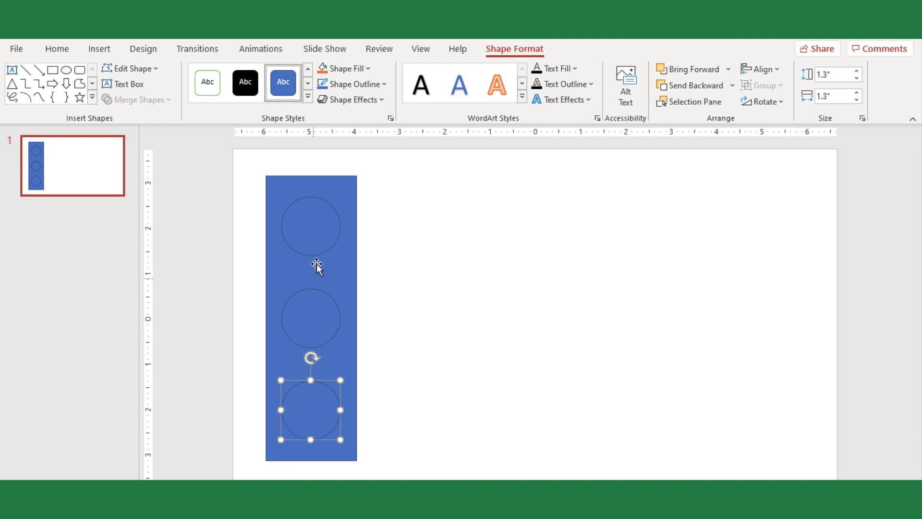
Step: Place a fourth copy of the circle beside the rectangle, level with the top circle, and remove its fill
key("ctrl+v")
left_click_drag(335, 240, 431, 232)
left_click(347, 71)
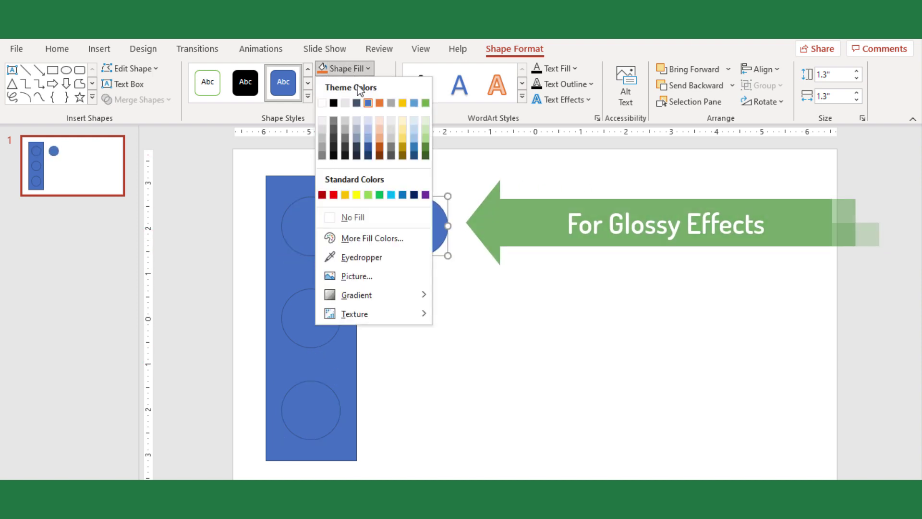
left_click(354, 217)
left_click(453, 337)
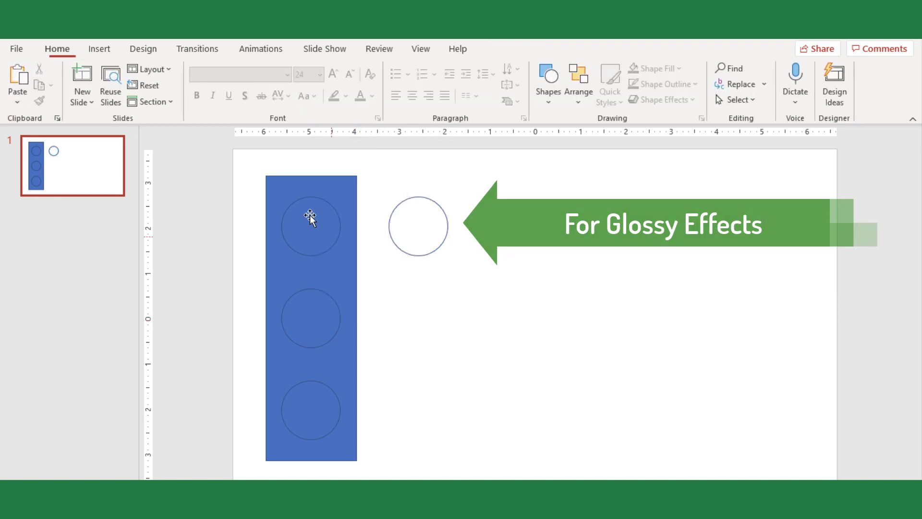
Step: Give the three circles inside the rectangle a white outline and combine them with it into one shape with round holes
left_click(319, 203)
left_click(318, 202)
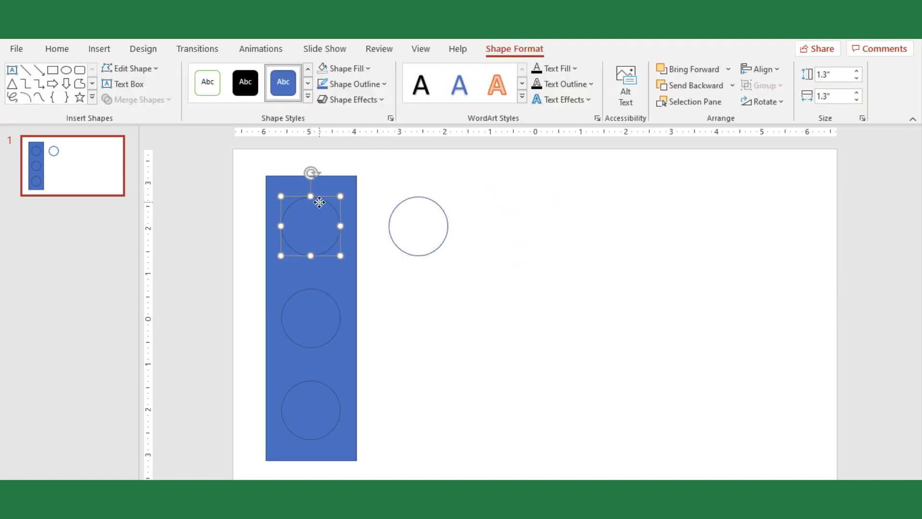
left_click(341, 186)
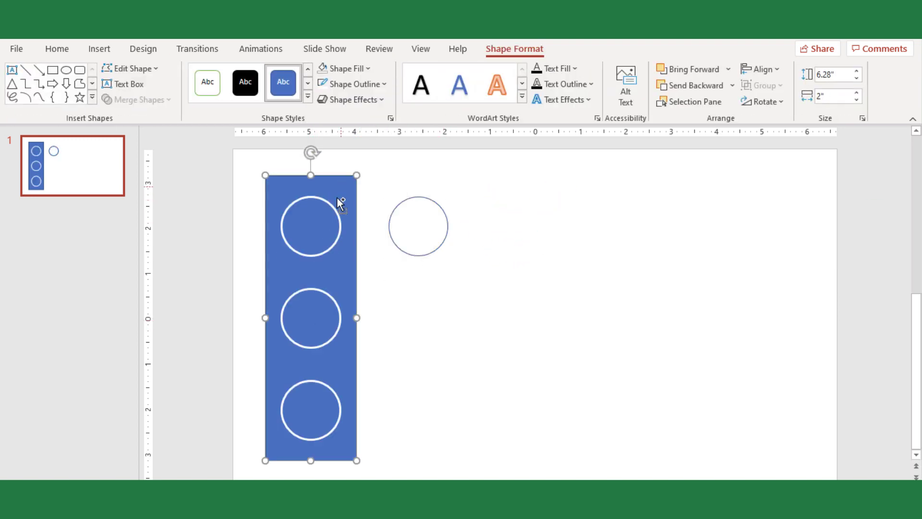
left_click(313, 227, "shift")
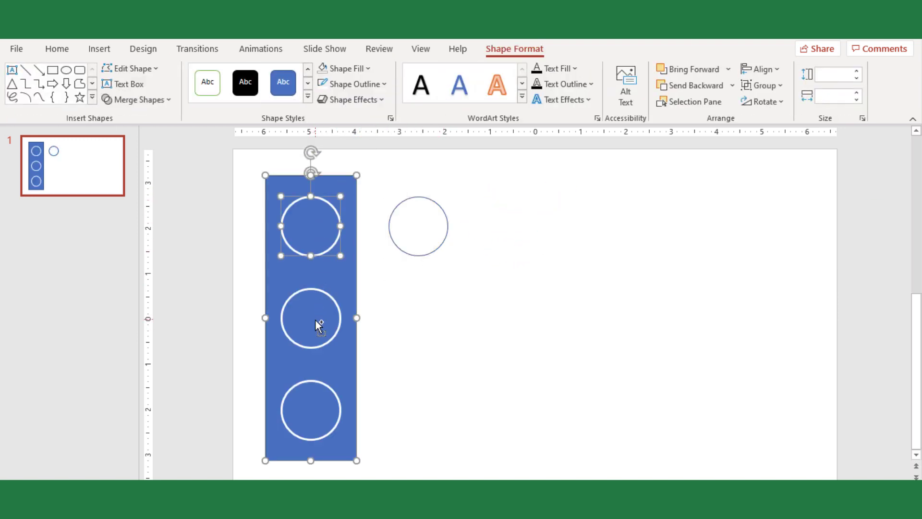
left_click(315, 382, "shift")
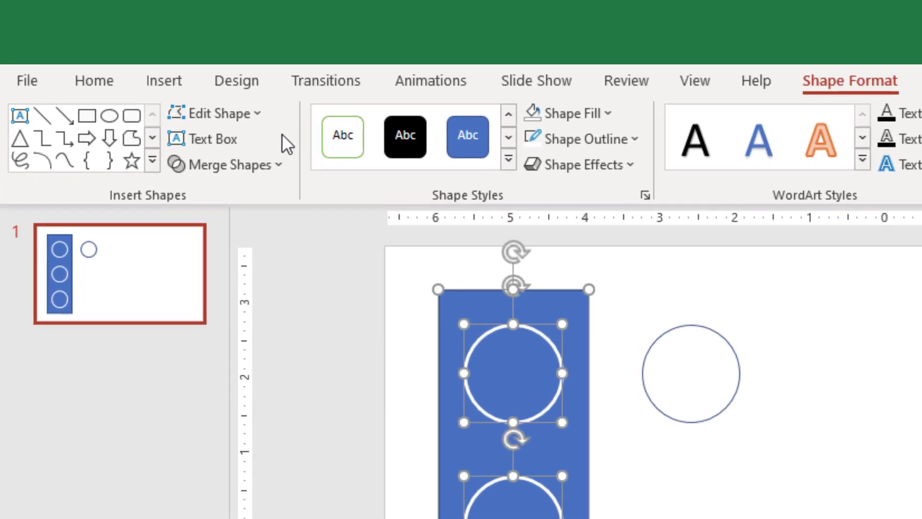
left_click(255, 171)
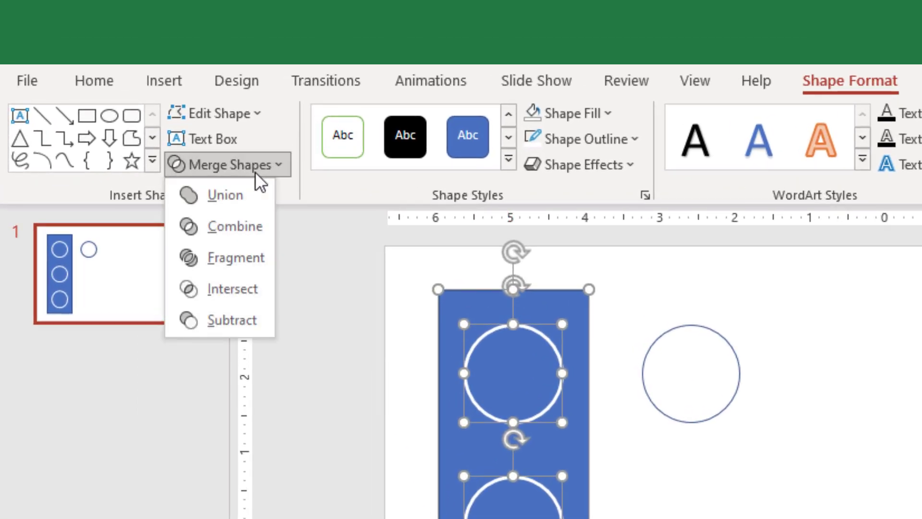
left_click(238, 230)
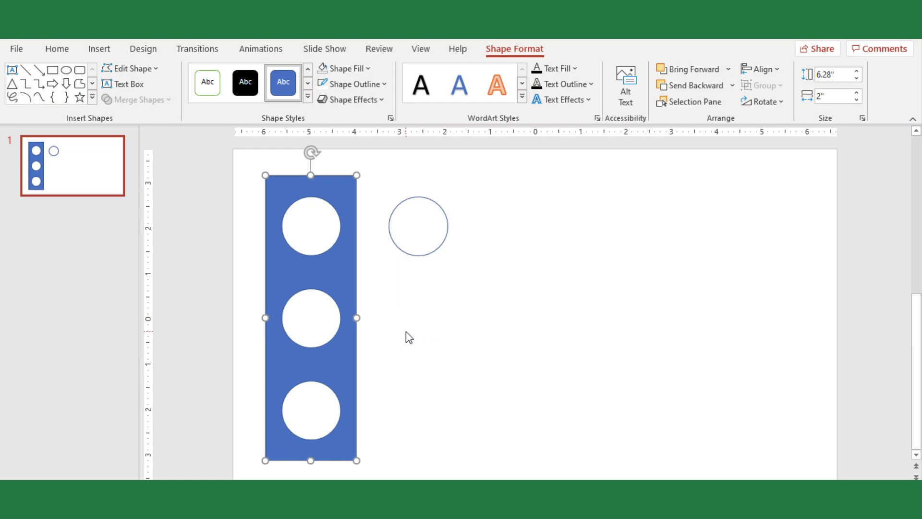
Step: Fill the combined rectangle shape with black and remove its outline
left_click(336, 69)
left_click(334, 104)
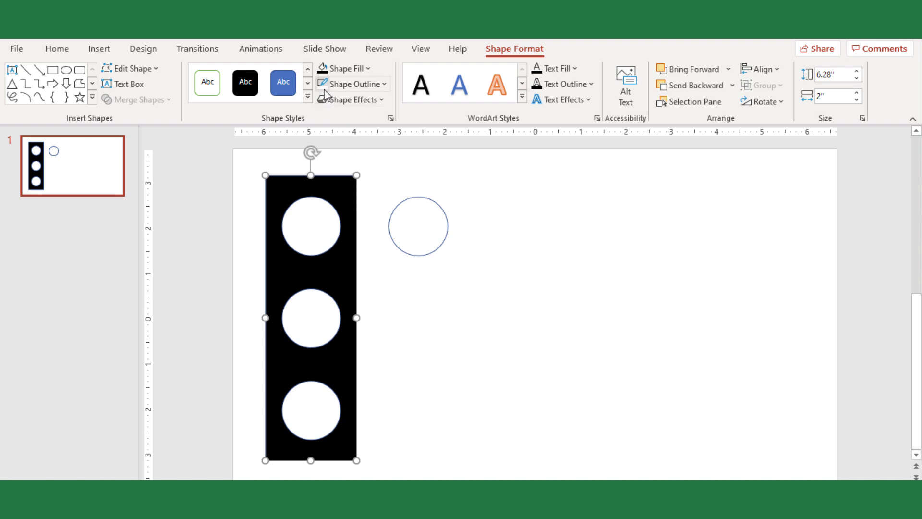
left_click(345, 88)
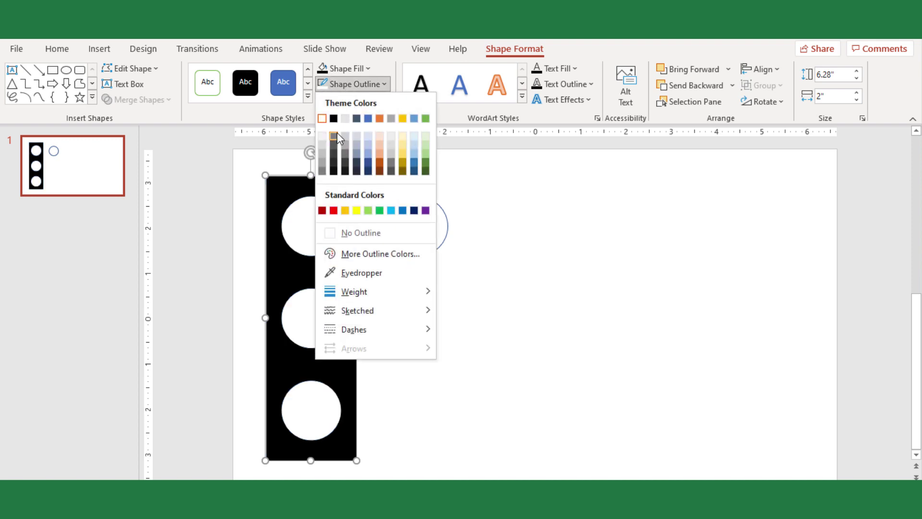
left_click(336, 233)
left_click(393, 319)
Step: Shift the black panel slightly right and move the unfilled circle onto its top hole
left_click_drag(342, 294, 353, 296)
left_click(420, 236)
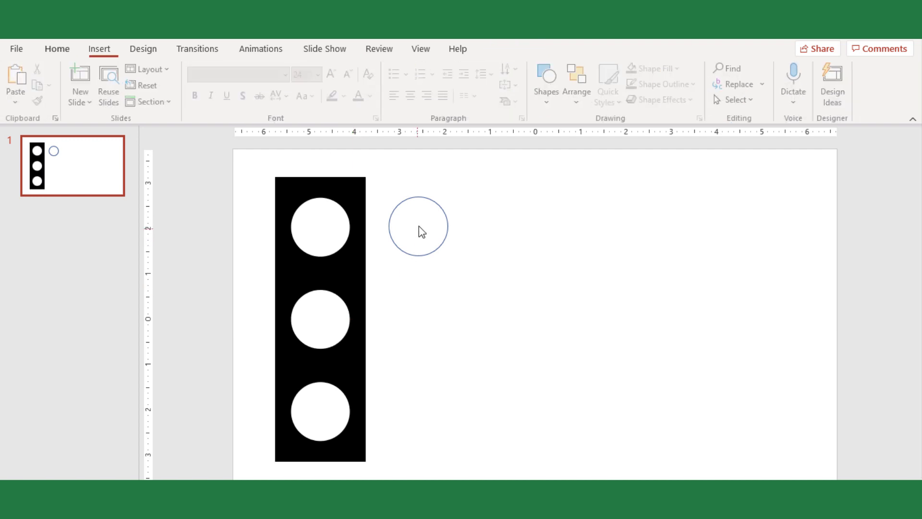
left_click(415, 198)
left_click_drag(407, 255, 310, 252)
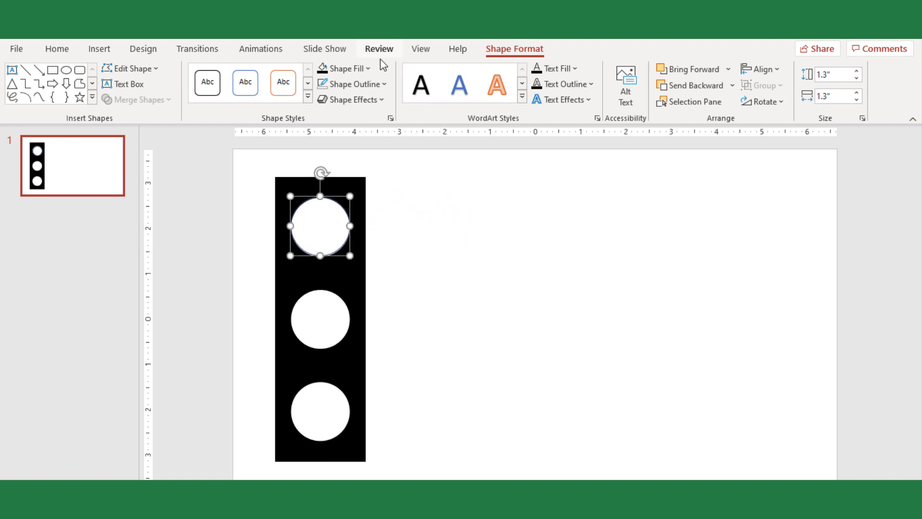
Step: Apply a linear gradient fill to the top circle and remove its middle stops, keeping those at both ends
left_click(366, 70)
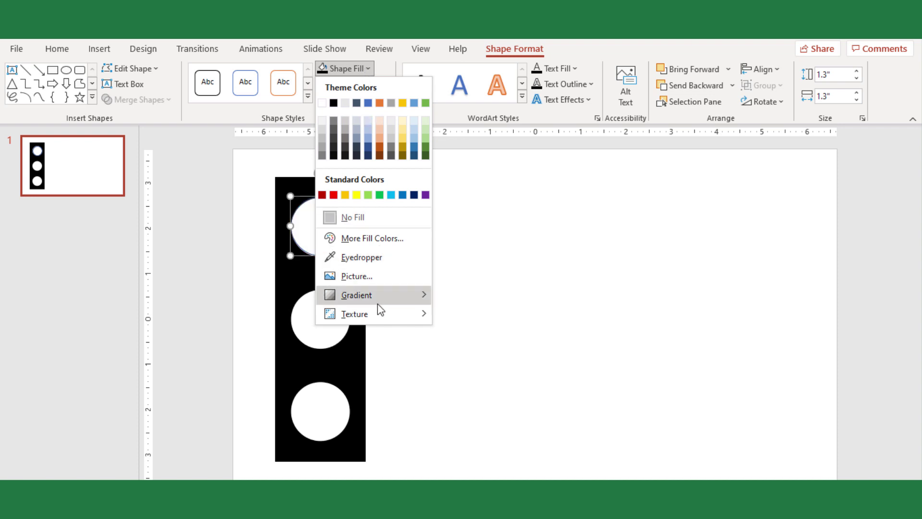
mouse_move(378, 303)
left_click(523, 493)
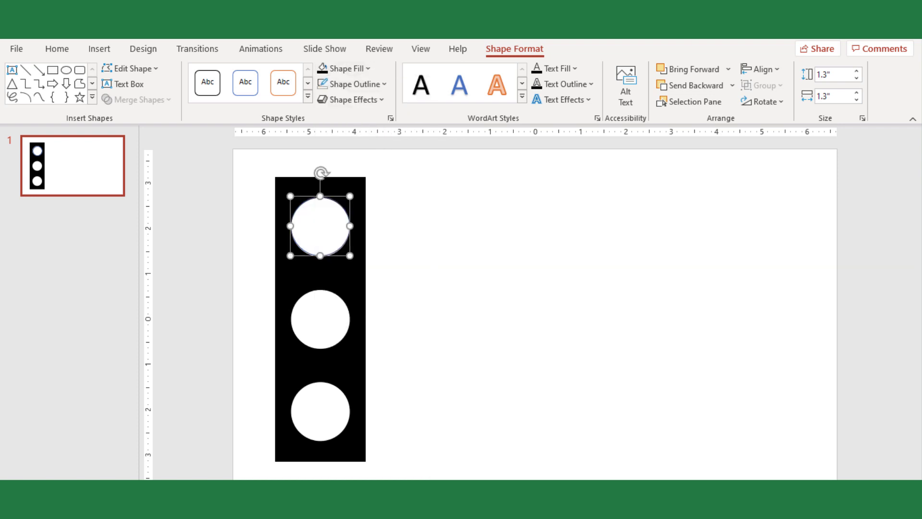
left_click(758, 266)
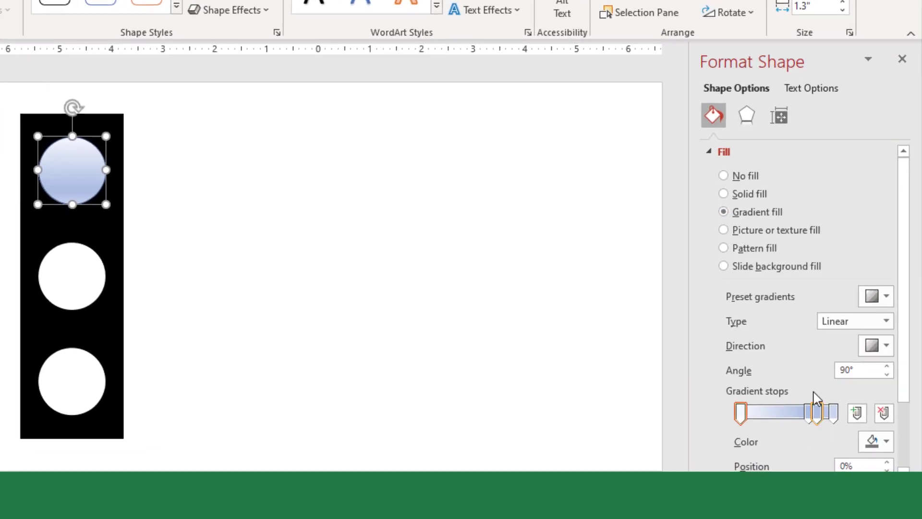
key("Delete")
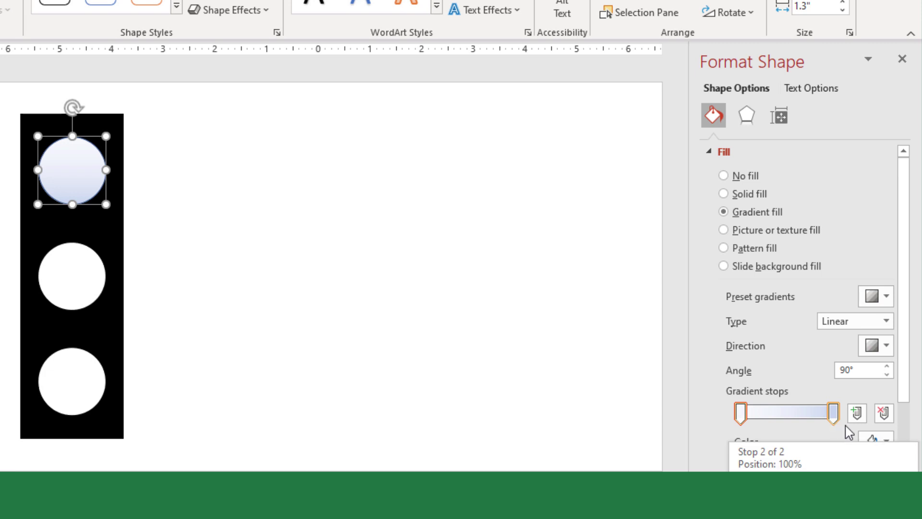
Step: Set the colour of the top circle's 100% gradient stop to white
left_click(875, 439)
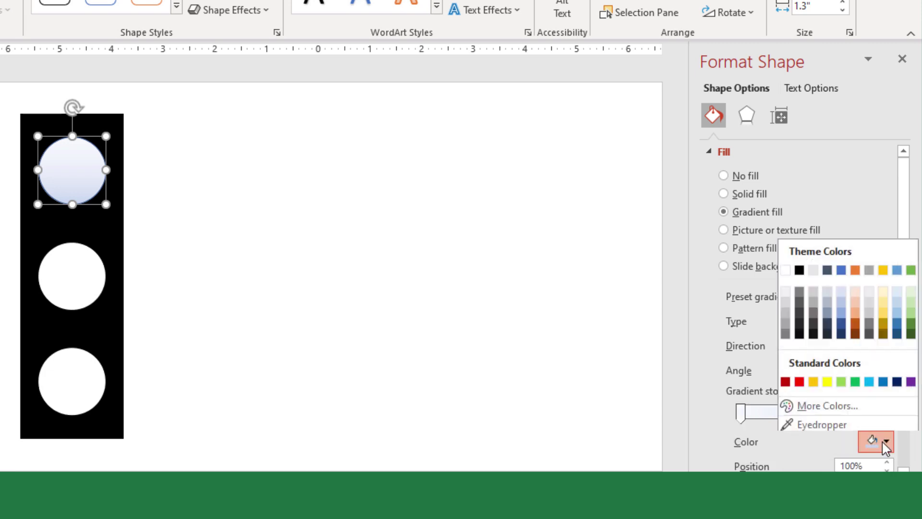
left_click(785, 266)
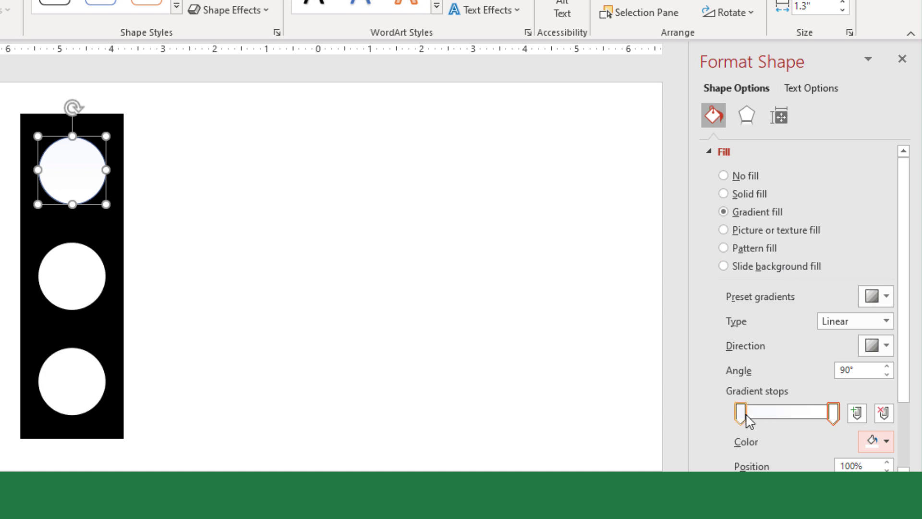
Step: Set the top circle's gradient transparency to 100% at the 100% stop and 50% at the 0% stop
left_click(744, 417)
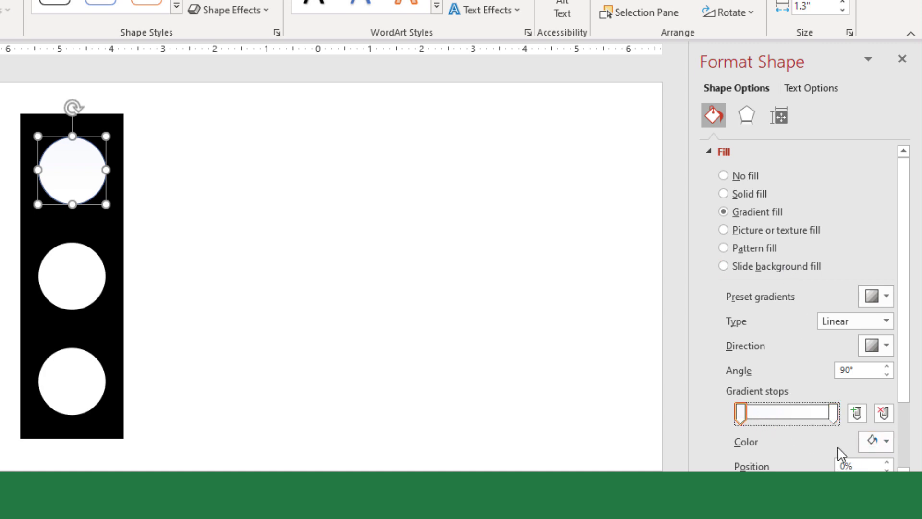
left_click_drag(906, 362, 907, 457)
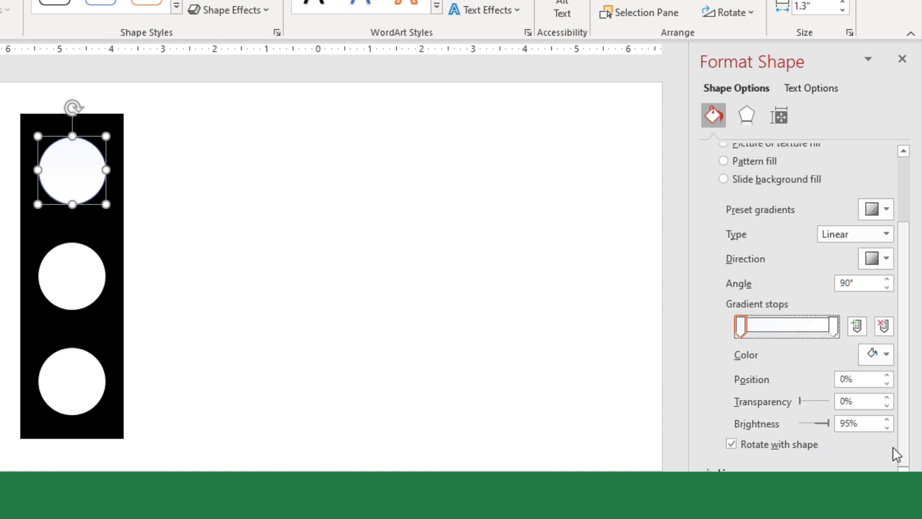
left_click(835, 327)
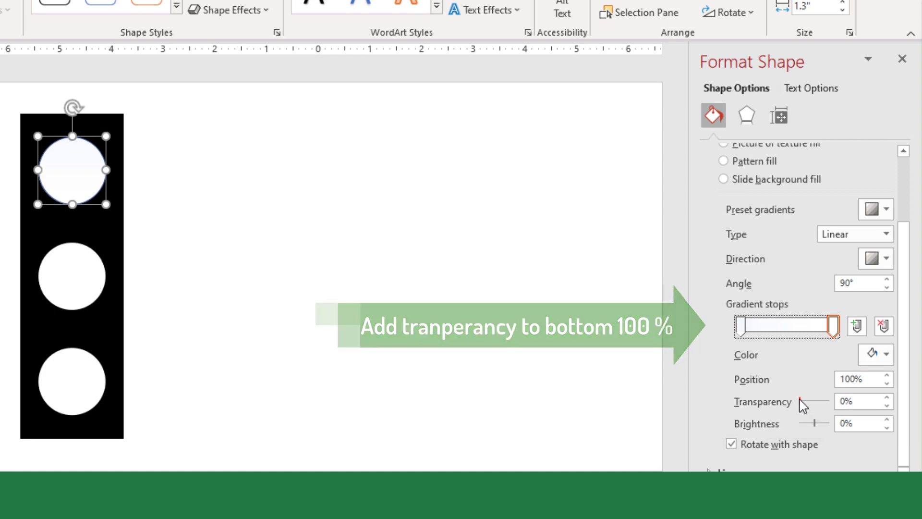
left_click_drag(800, 401, 831, 401)
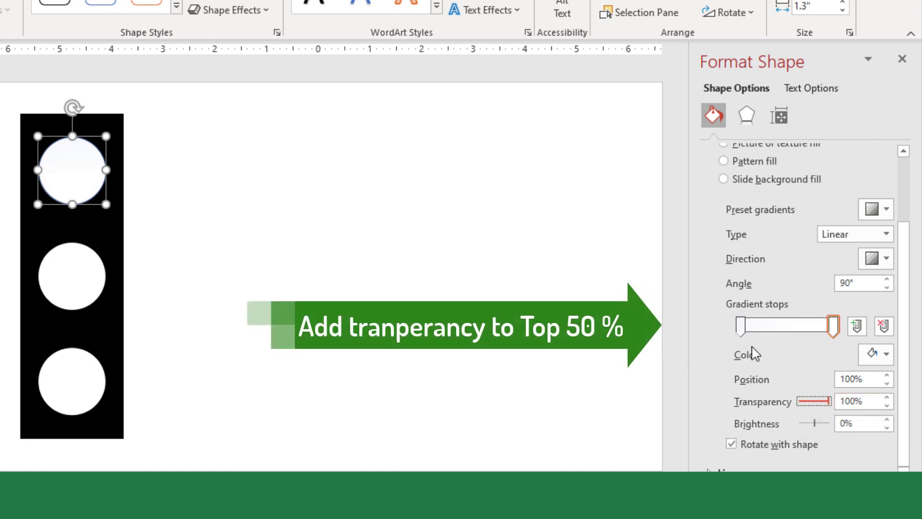
left_click(741, 326)
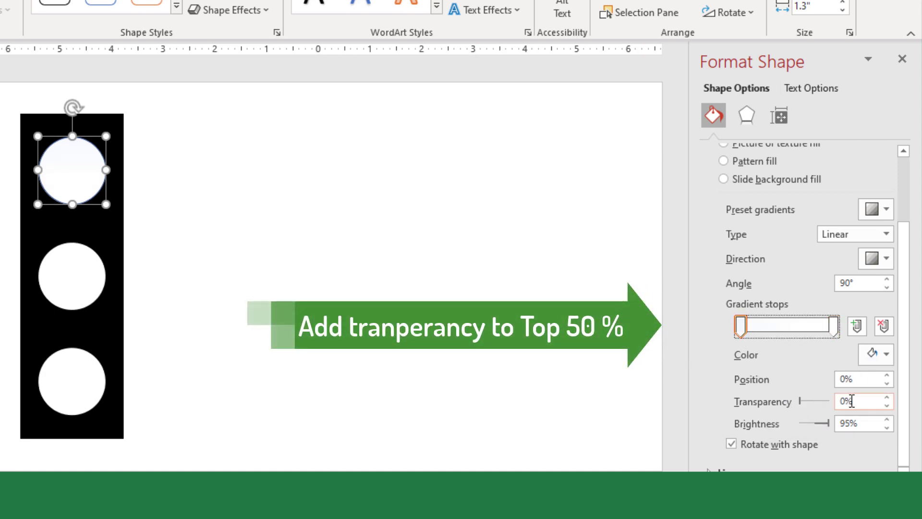
left_click(848, 401)
type("50")
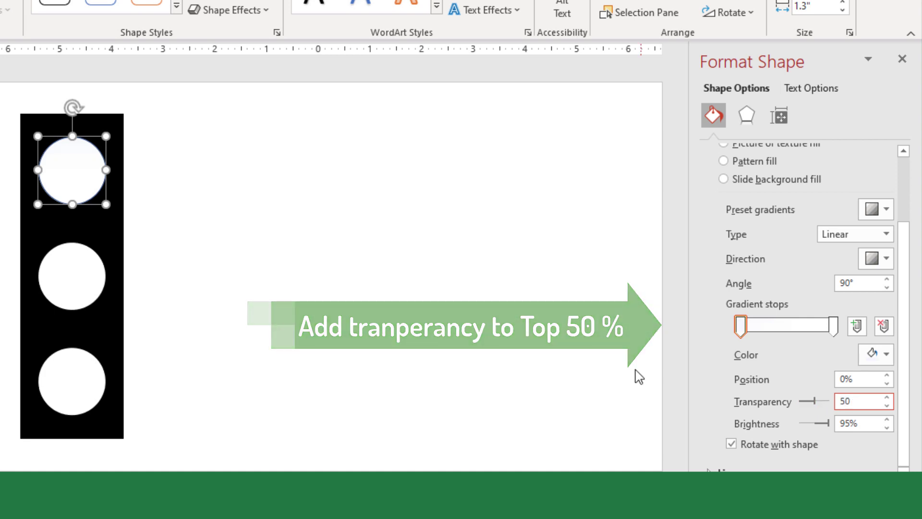
key("Return")
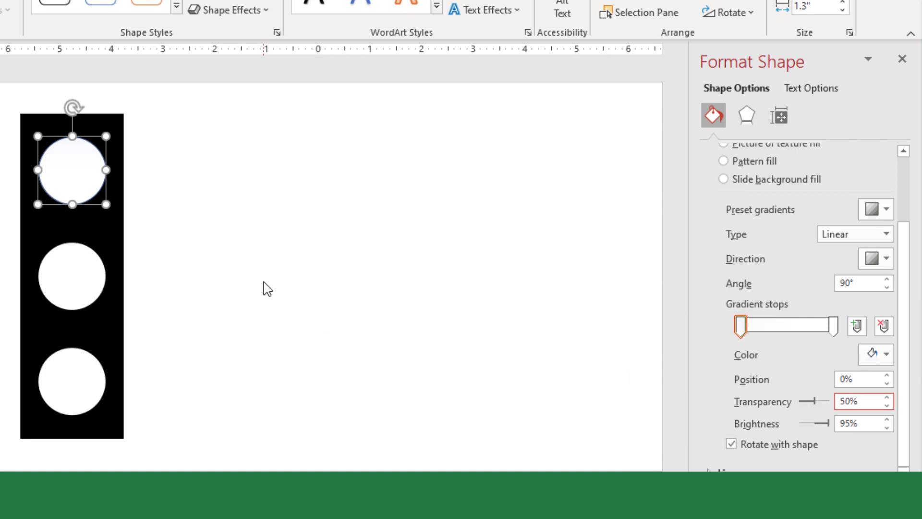
Step: Duplicate the top gradient circle twice and place the copies over the panel's middle and bottom holes
left_click(241, 257)
left_click(81, 168)
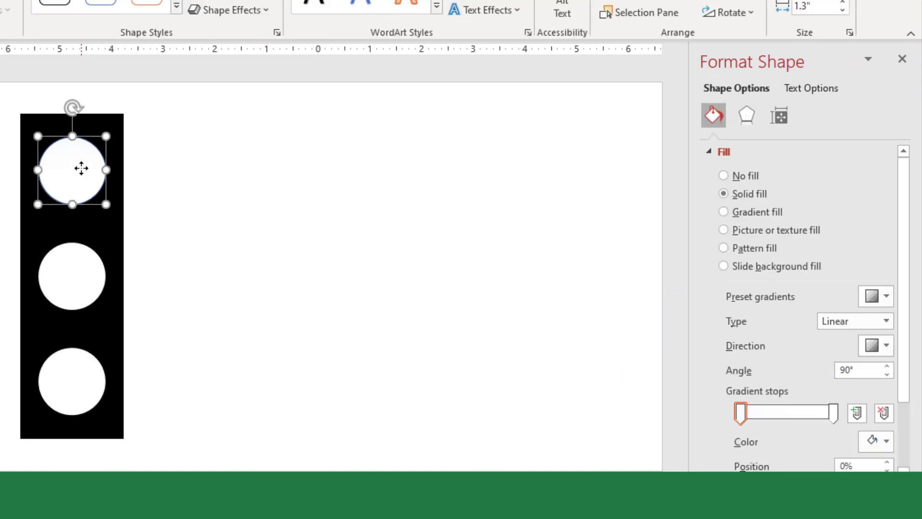
key("ctrl+v")
left_click_drag(85, 165, 77, 259)
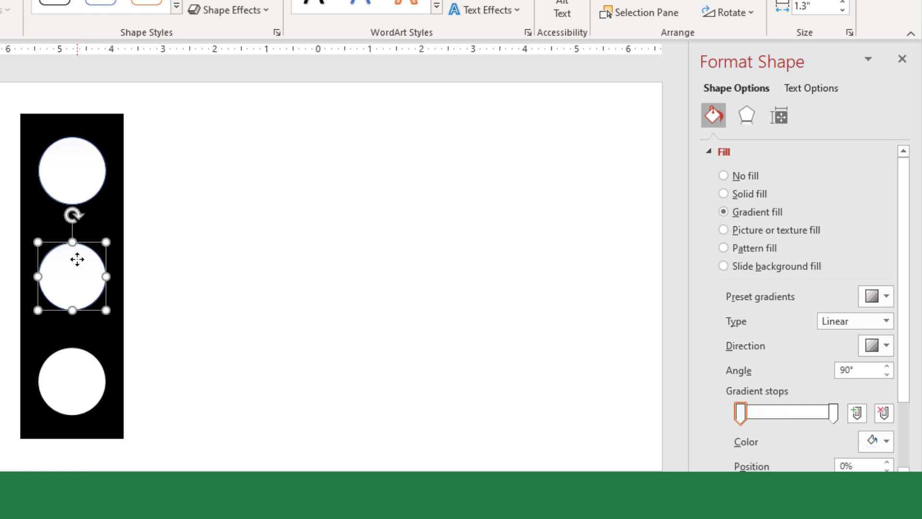
key("ctrl+v")
left_click_drag(93, 178, 82, 377)
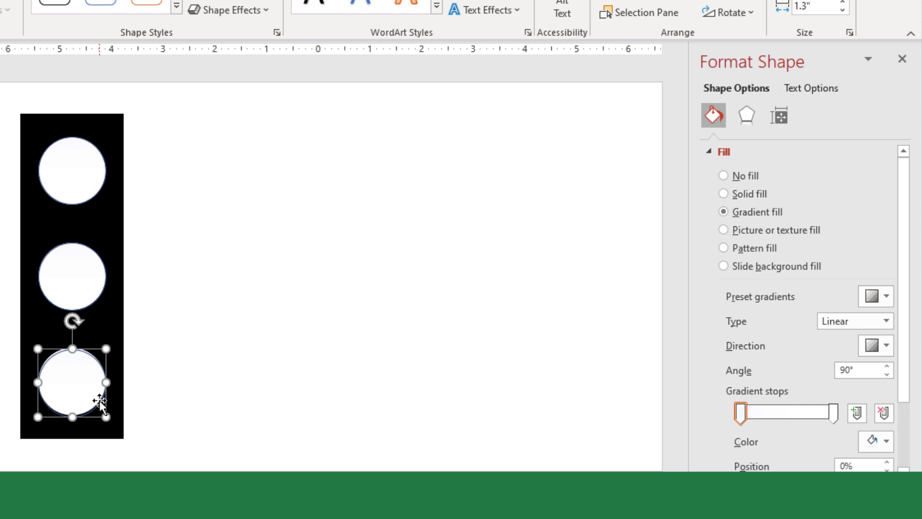